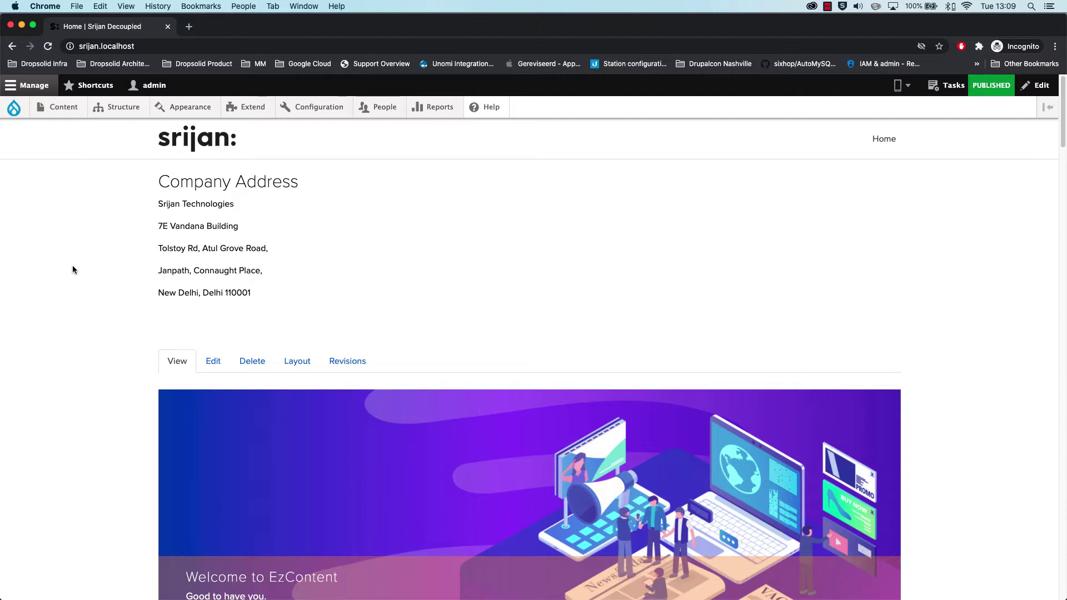
# Step: Scroll the page and highlight the Test segment headings to review them
pyautogui.scroll(-3, 80, 269)
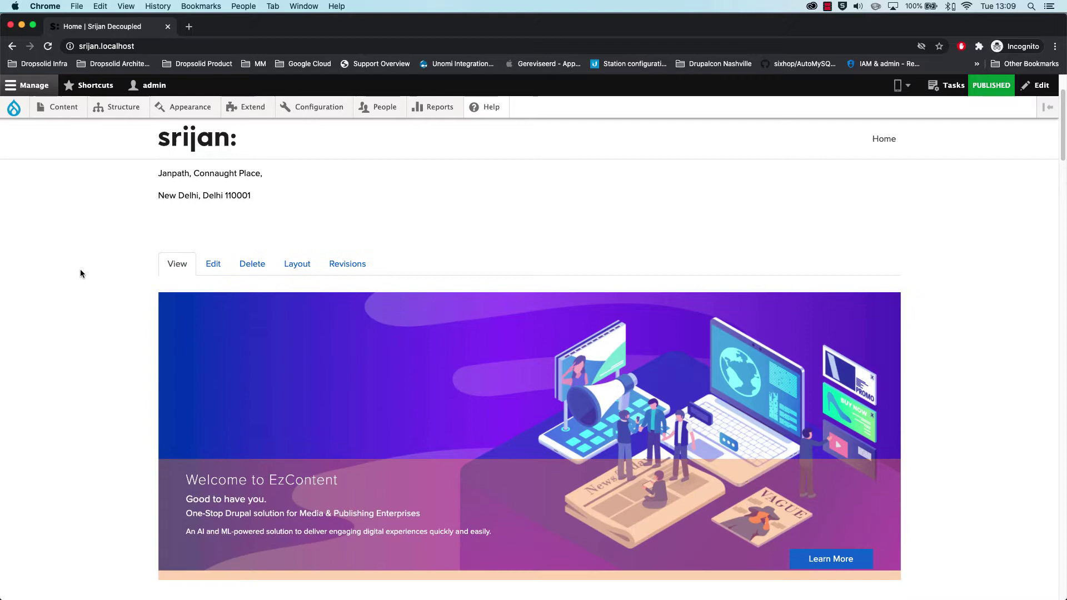
pyautogui.scroll(-2, 80, 269)
pyautogui.scroll(-5, 224, 398)
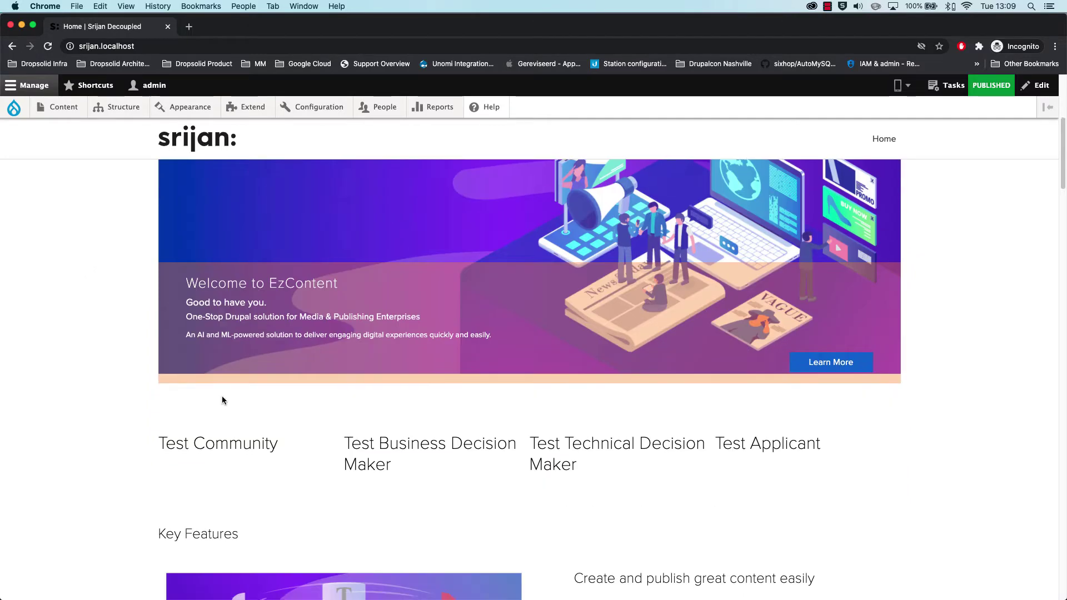
pyautogui.scroll(-2, 167, 383)
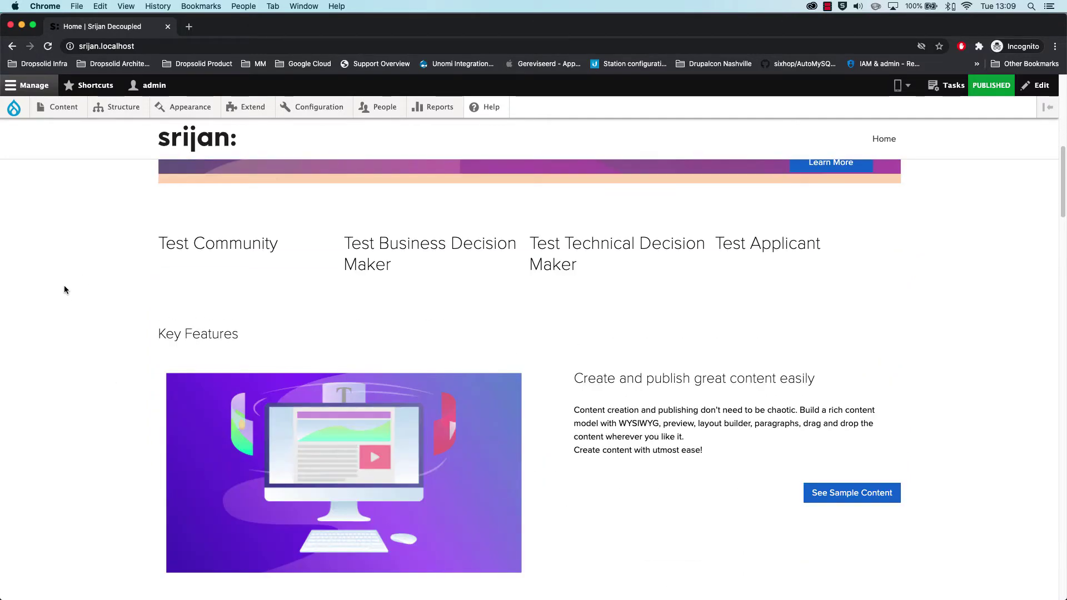
pyautogui.scroll(-2, 64, 286)
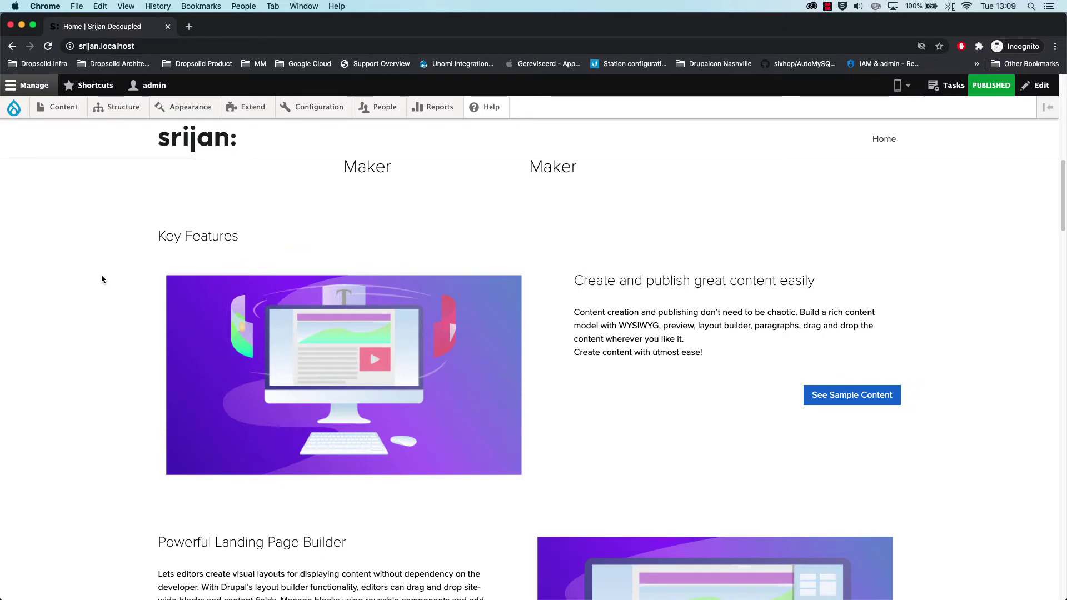
pyautogui.scroll(-2, 89, 246)
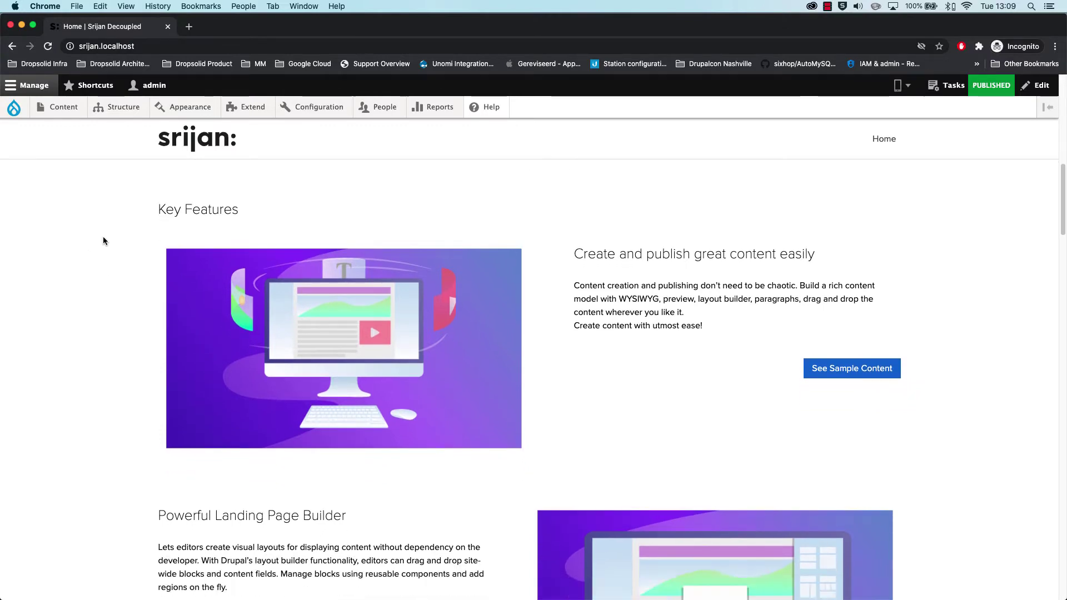
pyautogui.scroll(-4, 493, 326)
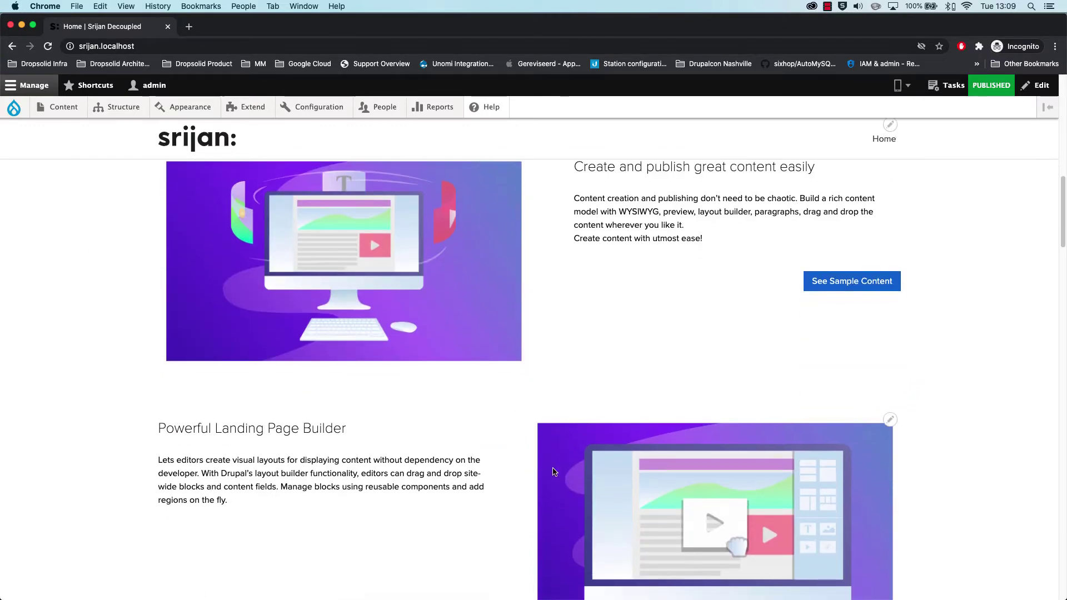
pyautogui.scroll(9, 459, 413)
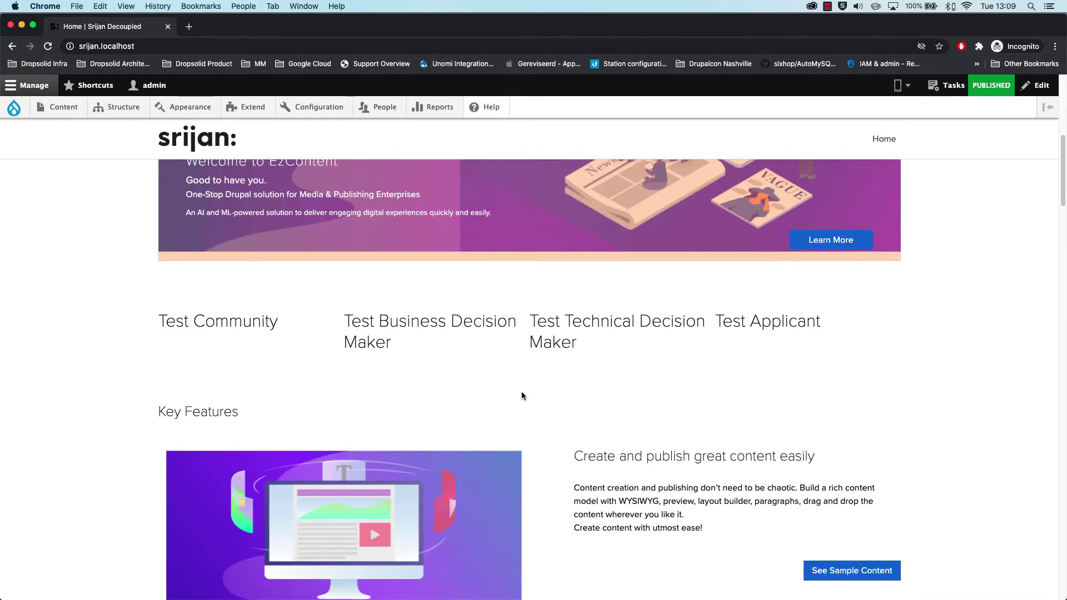
pyautogui.moveTo(759, 328); pyautogui.dragTo(218, 316)
pyautogui.click(221, 316)
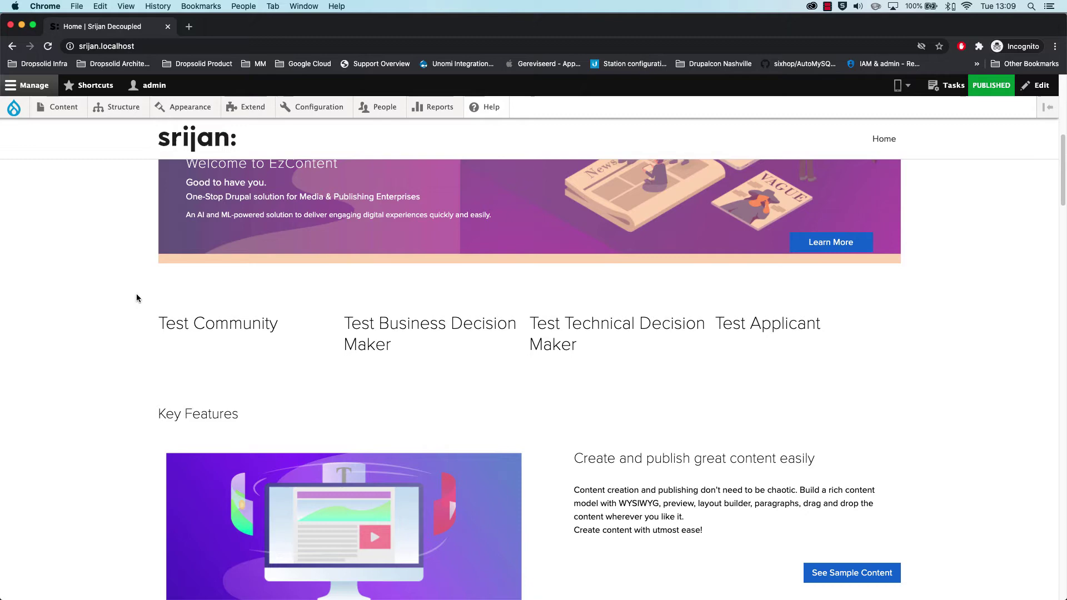
pyautogui.scroll(1, 127, 295)
pyautogui.scroll(1, 125, 299)
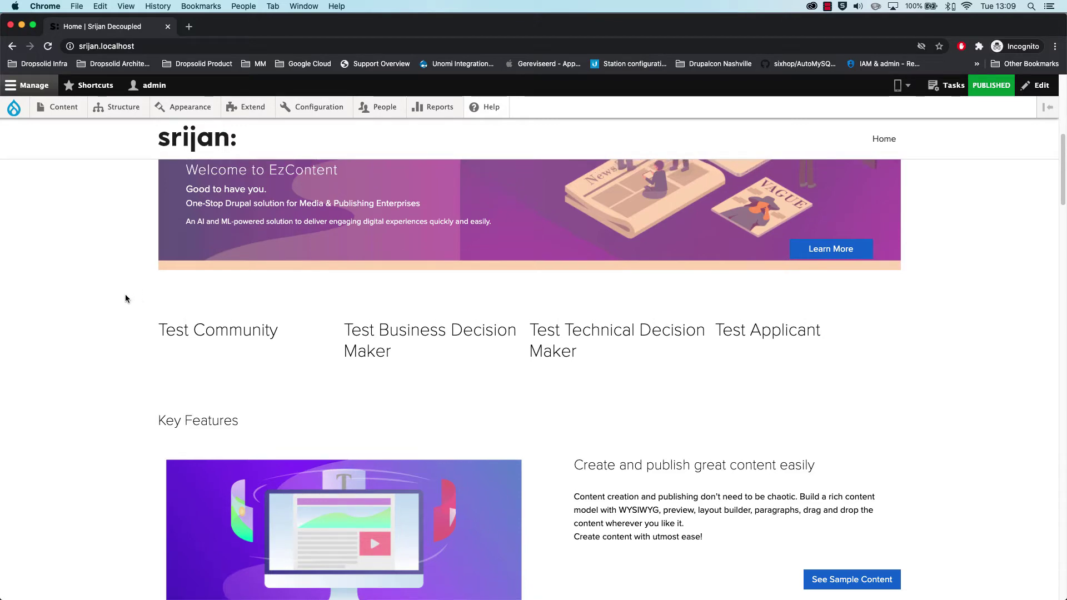
pyautogui.scroll(10, 125, 298)
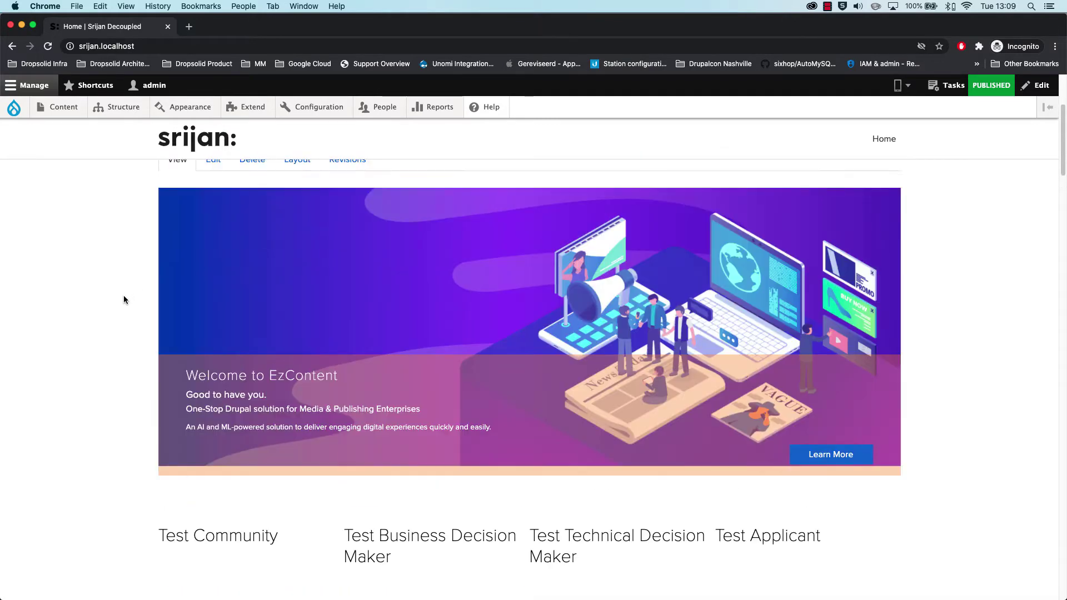
pyautogui.scroll(7, 95, 279)
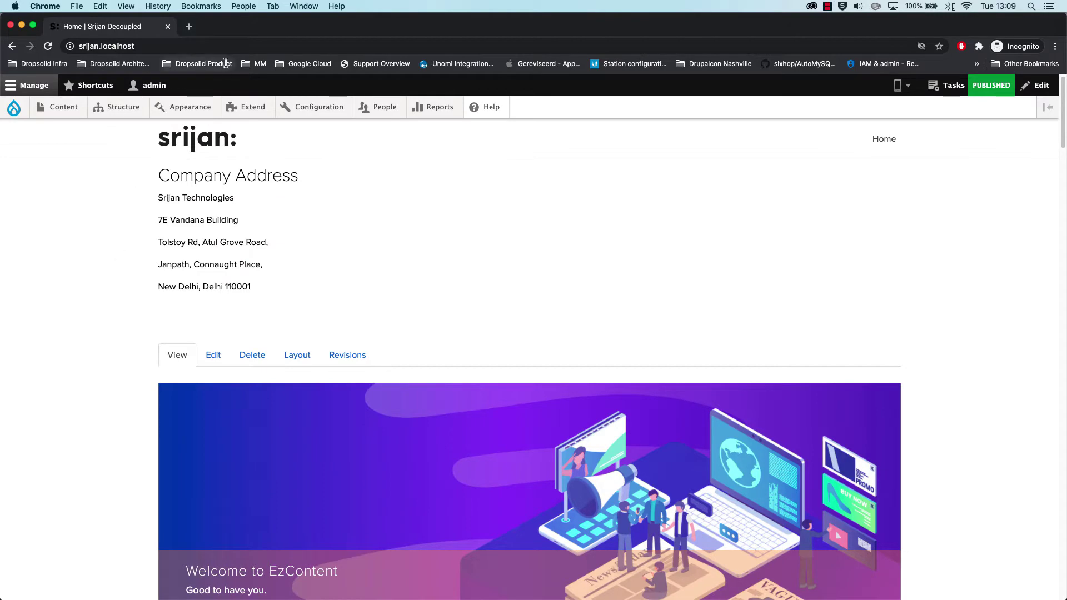
# Step: Close the incognito window and open the Dropsolid CDP project's Segments overview
pyautogui.click(11, 25)
pyautogui.click(229, 28)
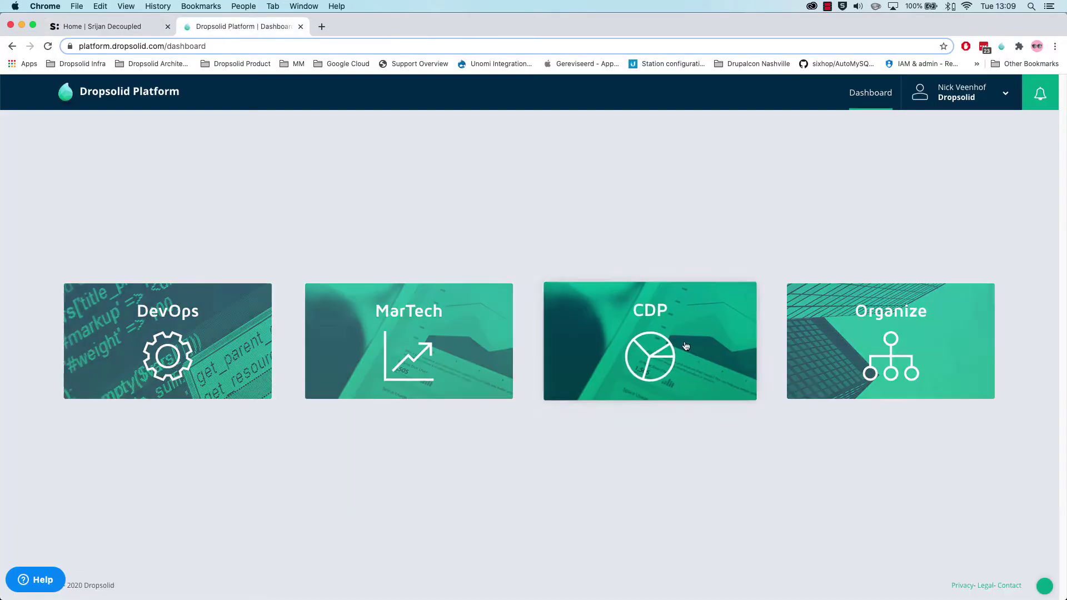
pyautogui.click(683, 351)
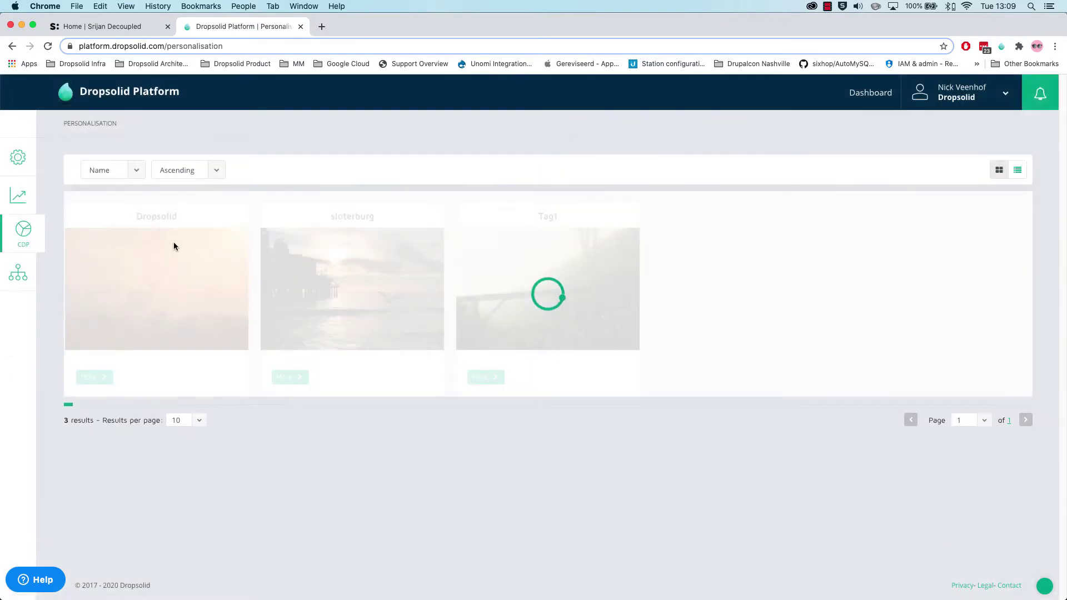
pyautogui.click(151, 216)
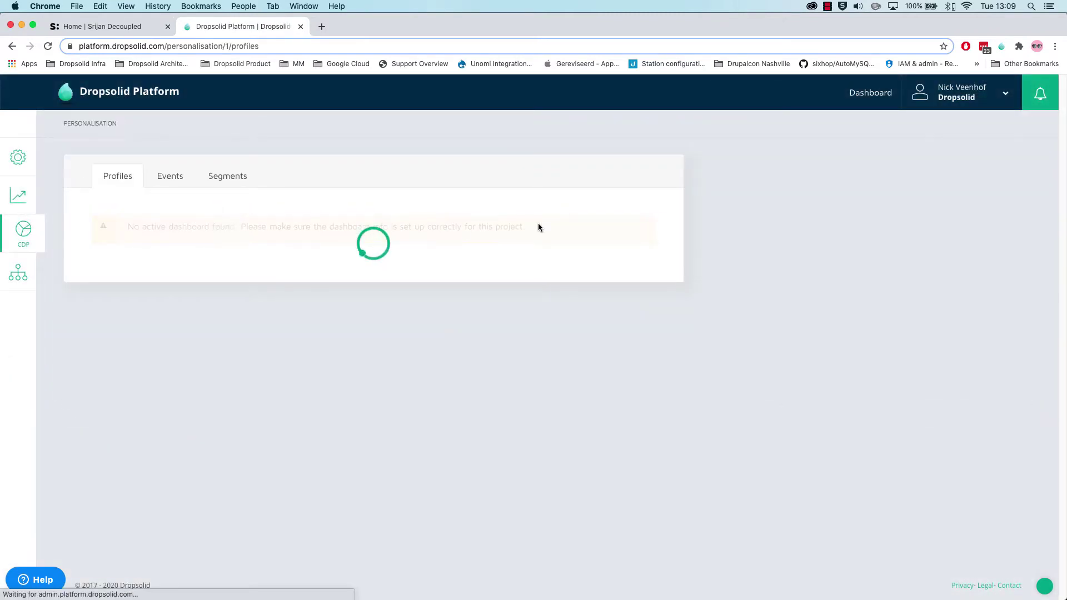
pyautogui.scroll(-1, 692, 250)
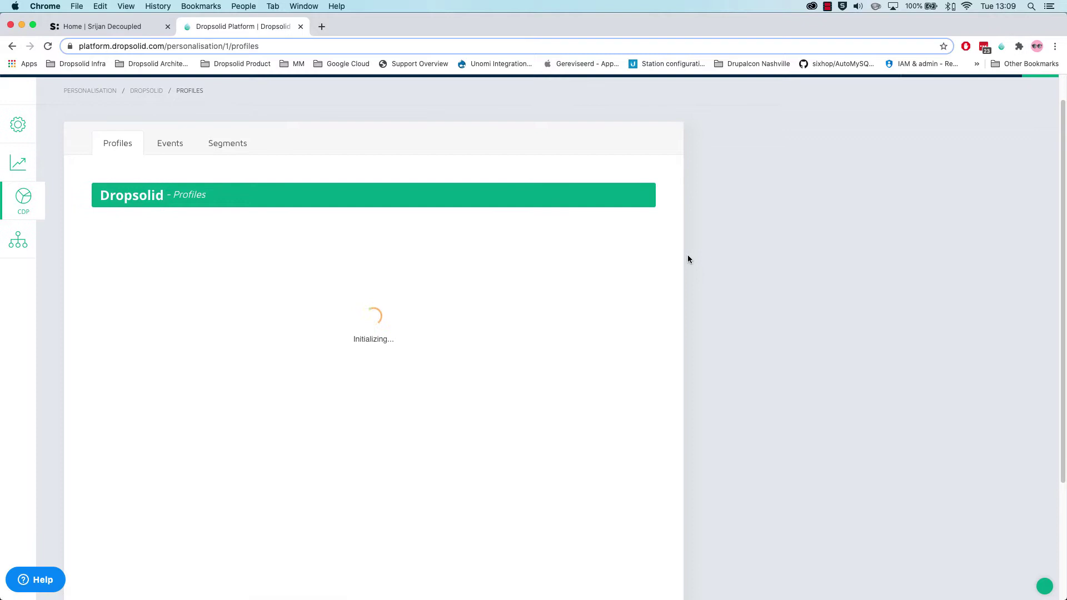
pyautogui.scroll(-1, 734, 266)
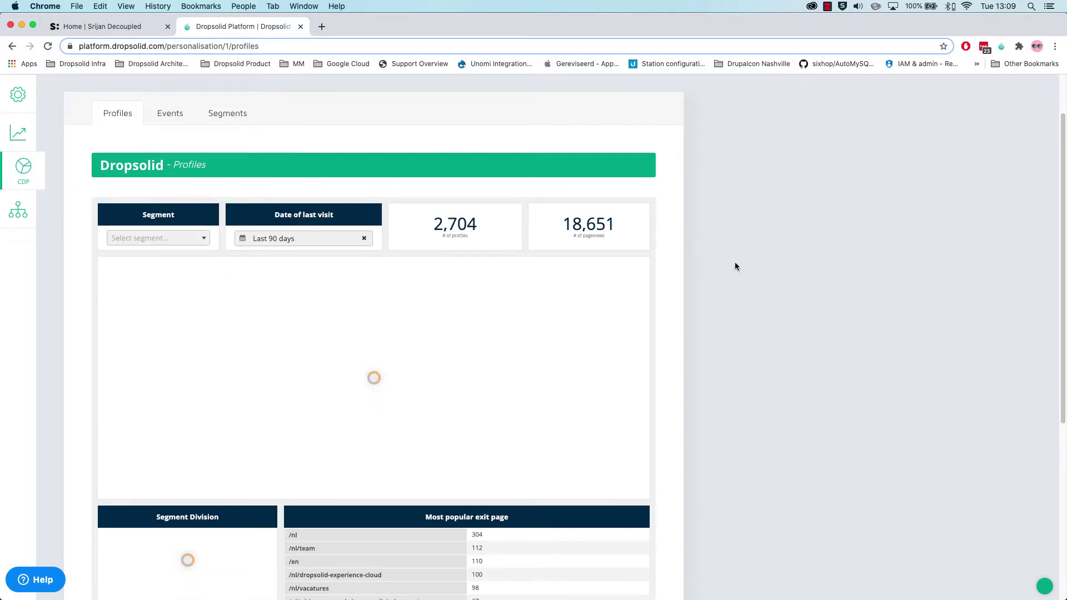
pyautogui.click(218, 117)
pyautogui.scroll(-1, 715, 278)
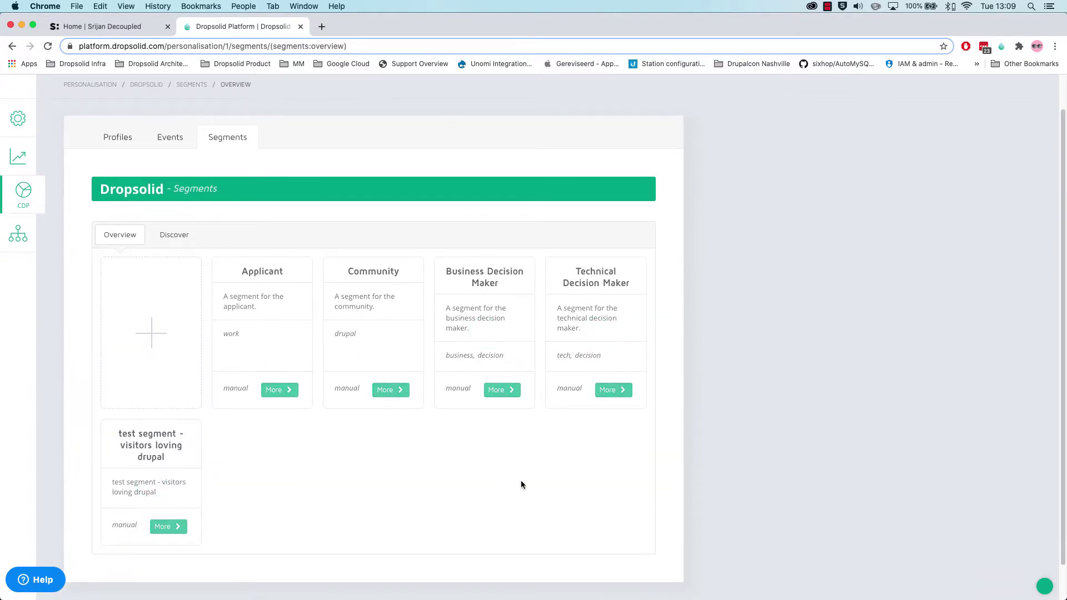
pyautogui.scroll(-1, 506, 476)
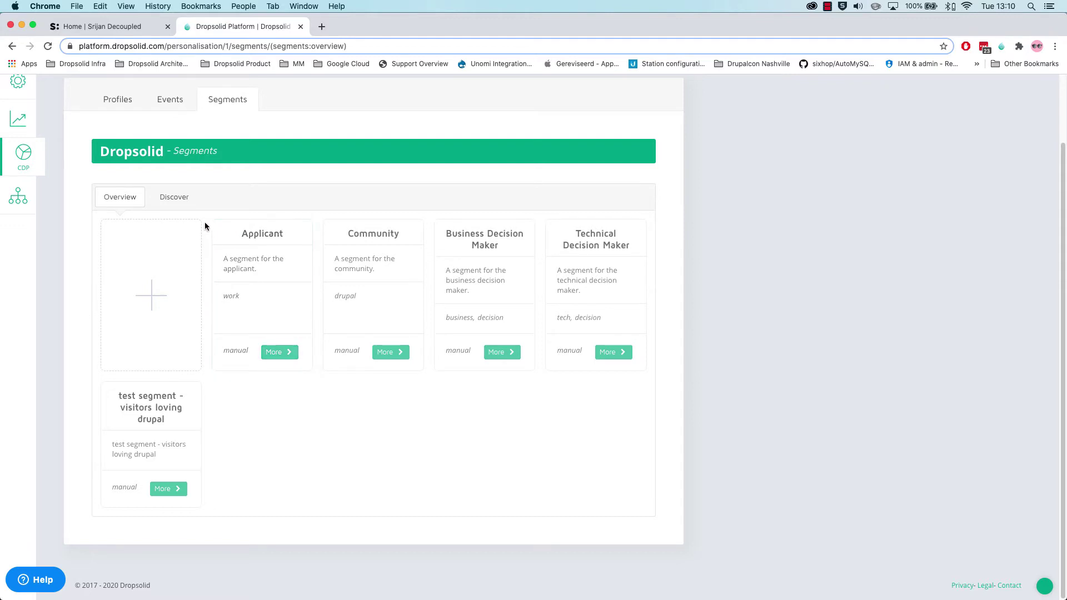
# Step: Generate a New discovery model with 4 groups and review its word clouds
pyautogui.click(176, 197)
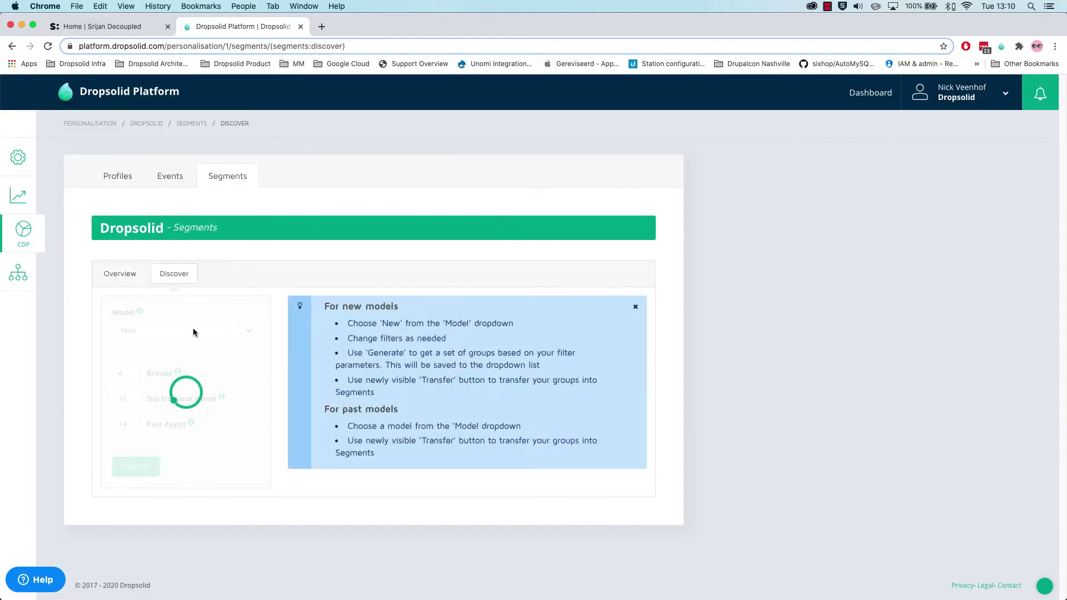
pyautogui.click(222, 330)
pyautogui.click(217, 332)
pyautogui.click(147, 467)
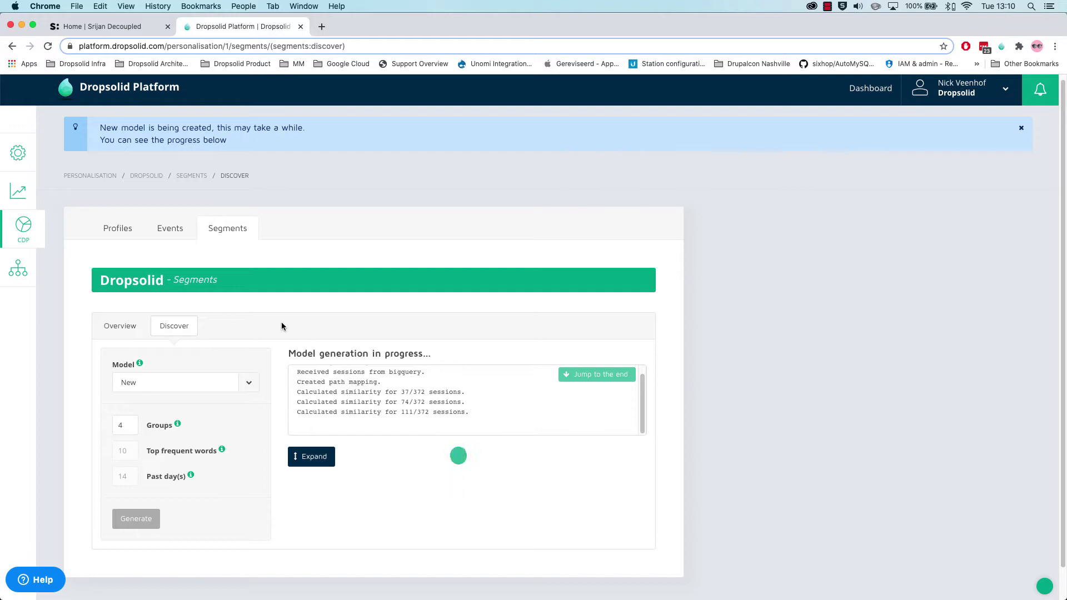
pyautogui.scroll(-1, 275, 409)
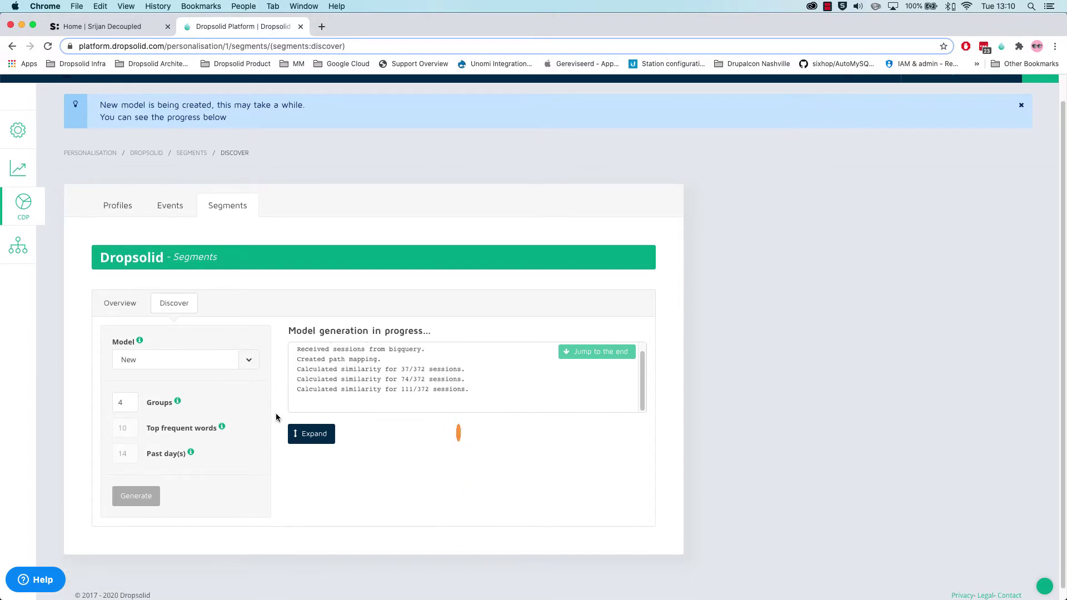
pyautogui.scroll(-1, 275, 412)
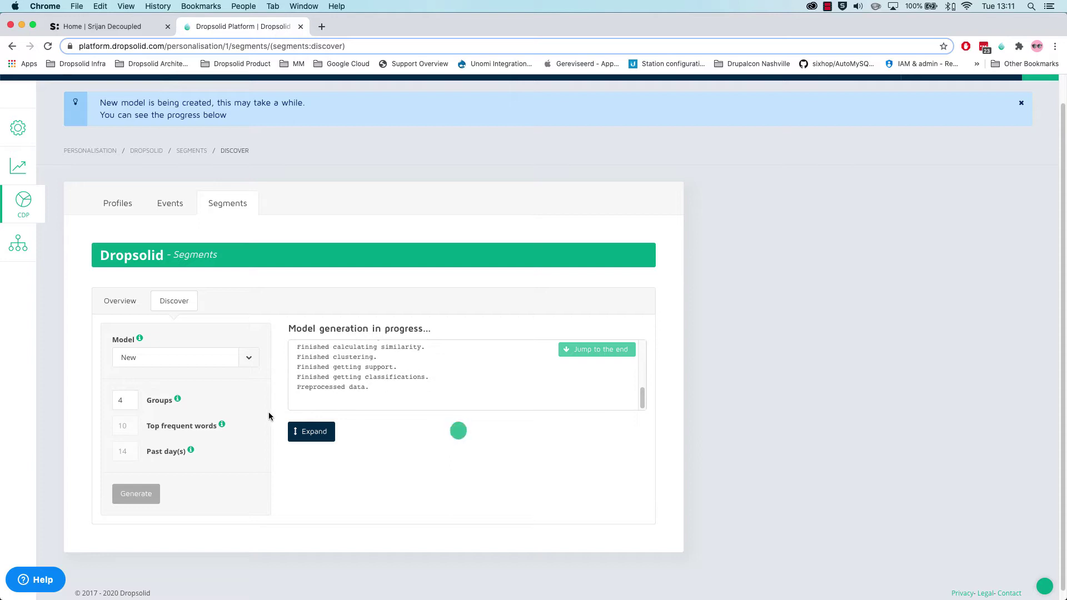
pyautogui.scroll(-1, 278, 393)
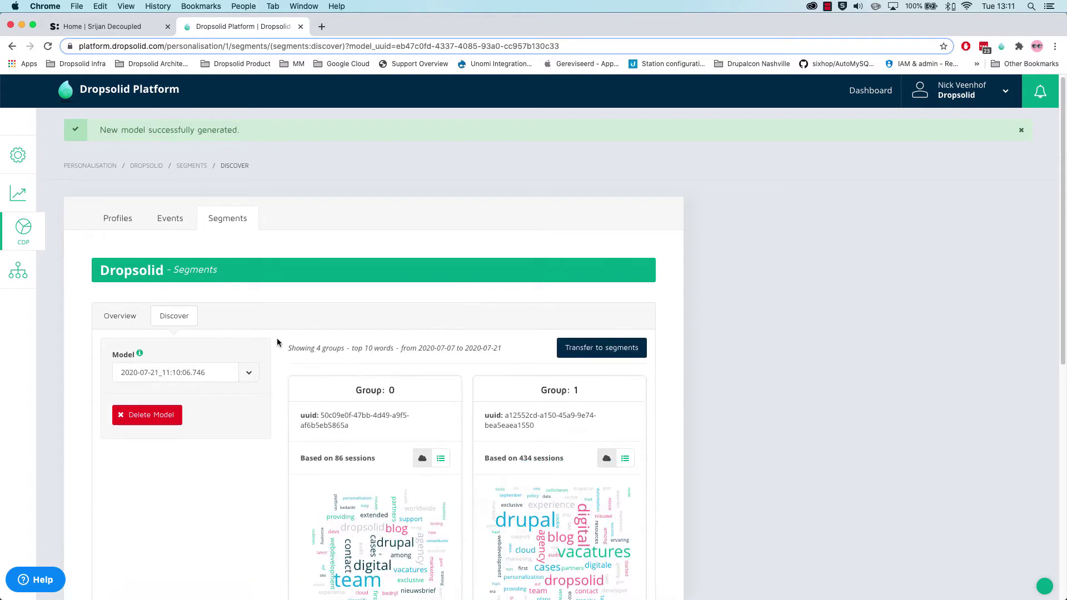
# Step: Scroll through the discovered groups' session counts: 86, 434, 78 and 285
pyautogui.scroll(-1, 275, 363)
pyautogui.scroll(-5, 276, 362)
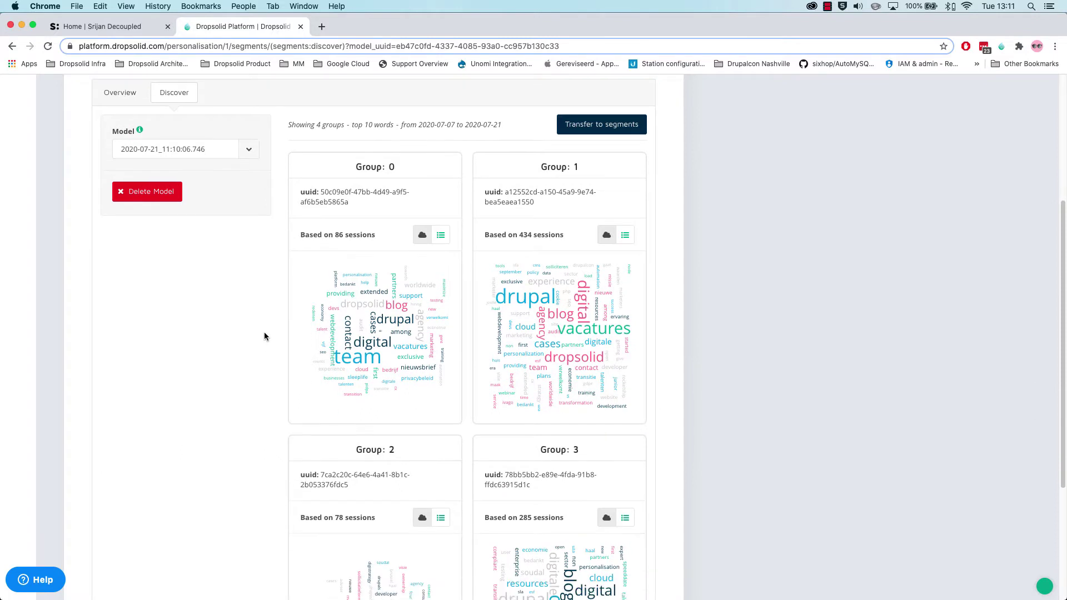
pyautogui.scroll(-3, 268, 334)
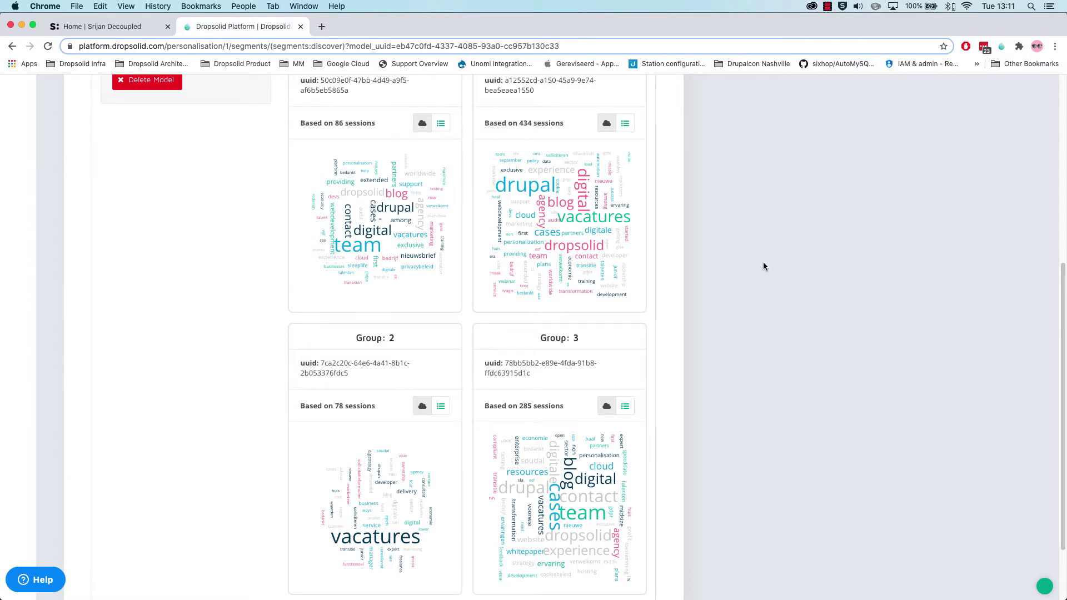
pyautogui.scroll(1, 762, 278)
pyautogui.scroll(5, 305, 245)
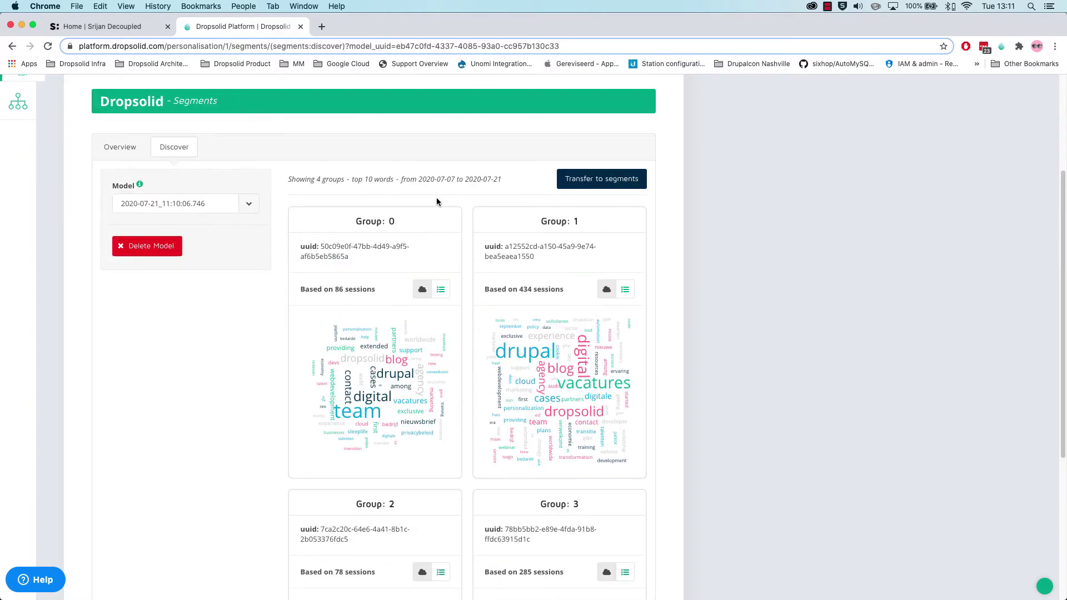
# Step: Start transferring groups to segments and expand the Applicant segment's settings
pyautogui.click(592, 183)
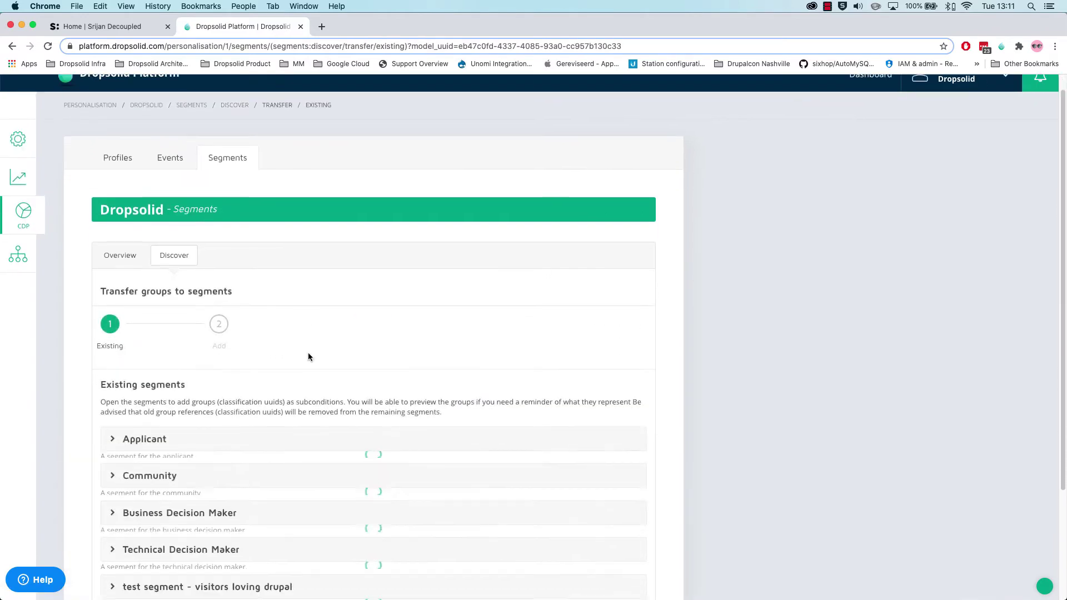
pyautogui.scroll(-5, 309, 349)
pyautogui.click(170, 361)
pyautogui.scroll(-3, 322, 344)
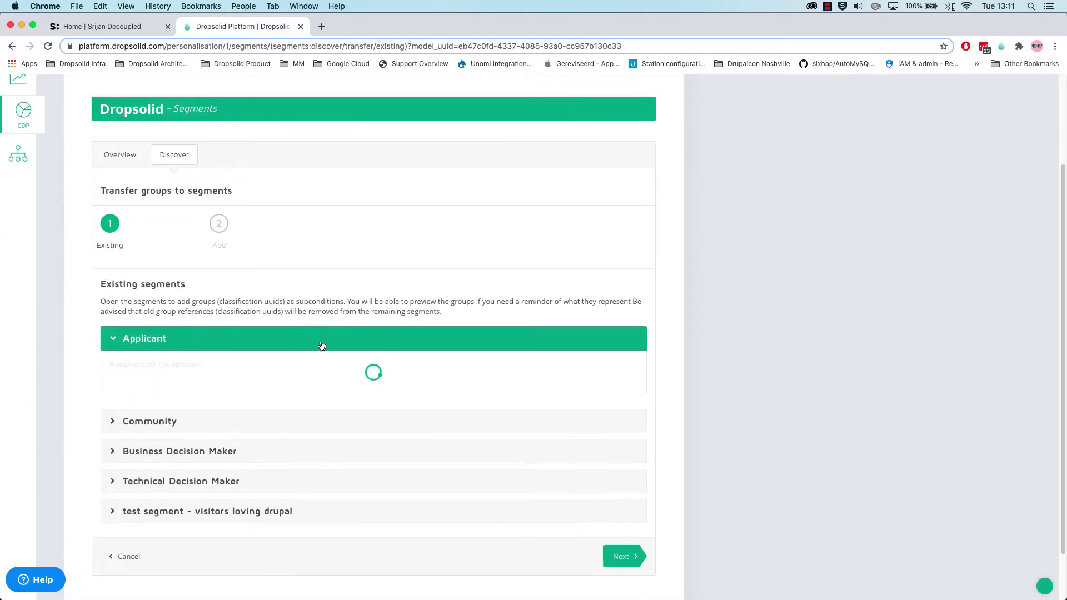
pyautogui.scroll(-3, 311, 367)
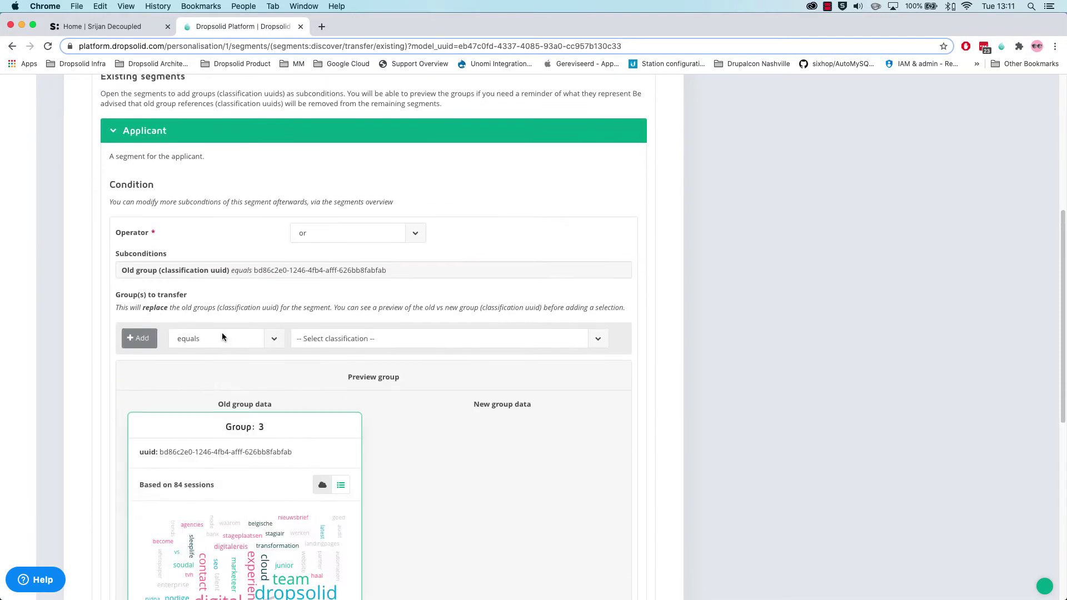
pyautogui.scroll(-3, 434, 421)
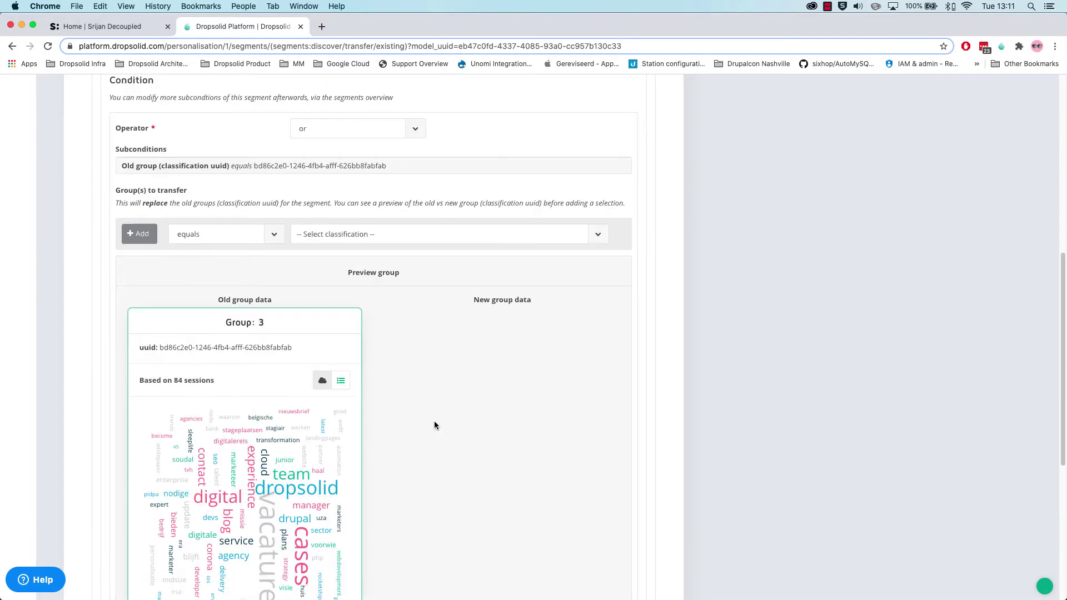
# Step: Preview Groups 0, 1 and 2 as Applicant's new group, then return to the Segments overview
pyautogui.click(369, 234)
pyautogui.click(369, 245)
pyautogui.scroll(-1, 401, 329)
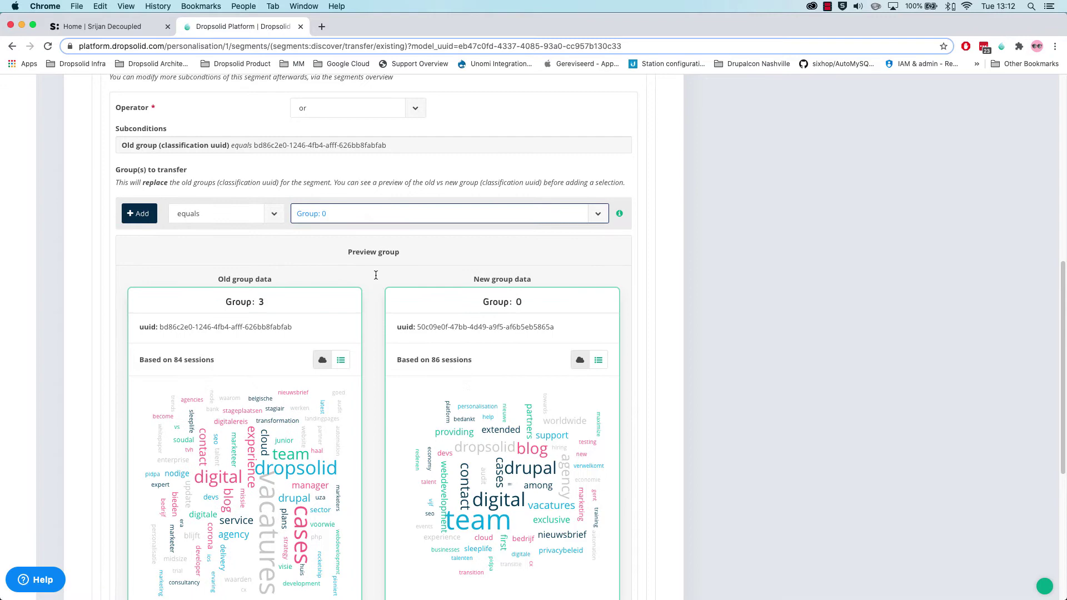
pyautogui.click(339, 216)
pyautogui.click(335, 220)
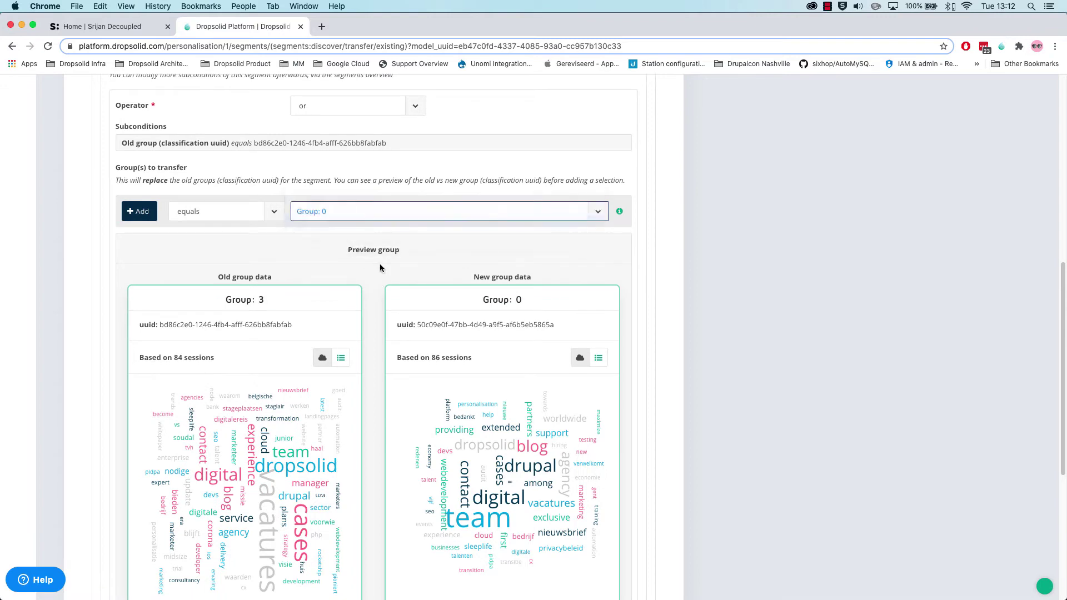
pyautogui.click(364, 214)
pyautogui.click(346, 220)
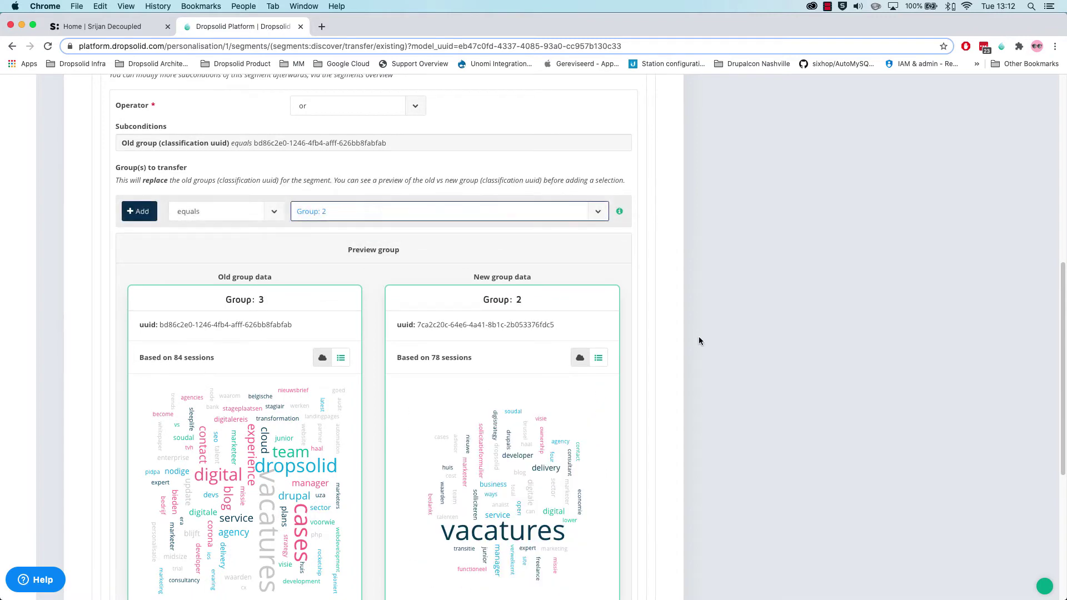
pyautogui.scroll(-1, 698, 336)
pyautogui.scroll(10, 697, 340)
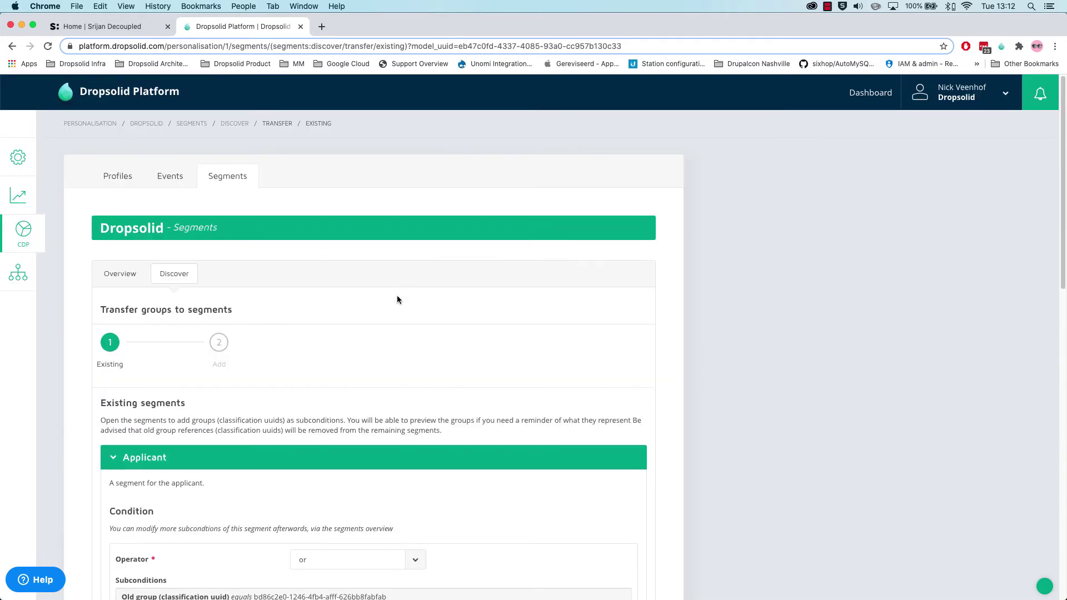
pyautogui.click(120, 273)
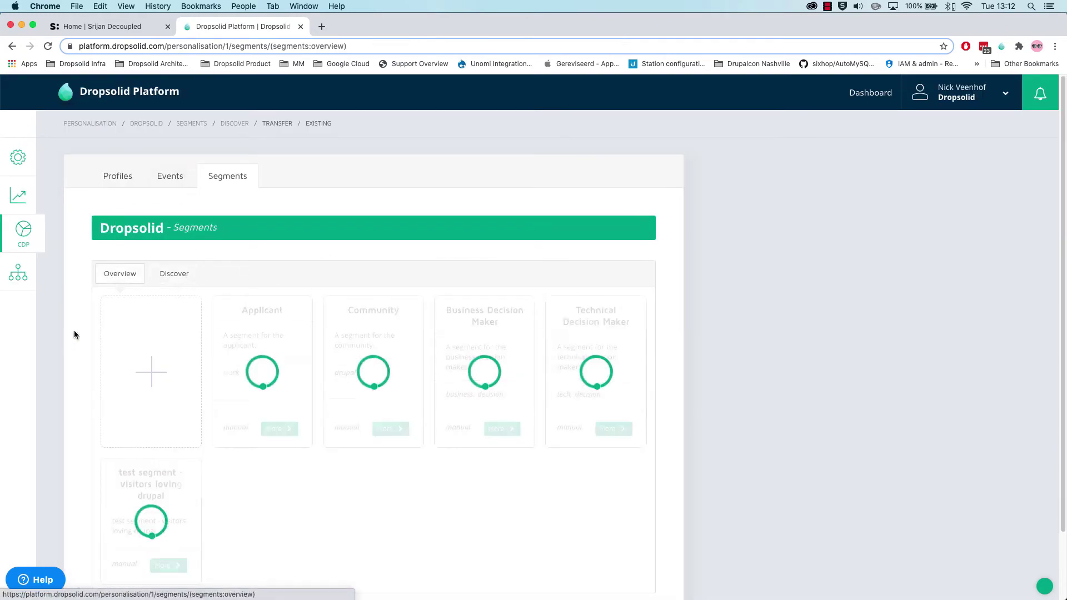
pyautogui.scroll(-2, 74, 334)
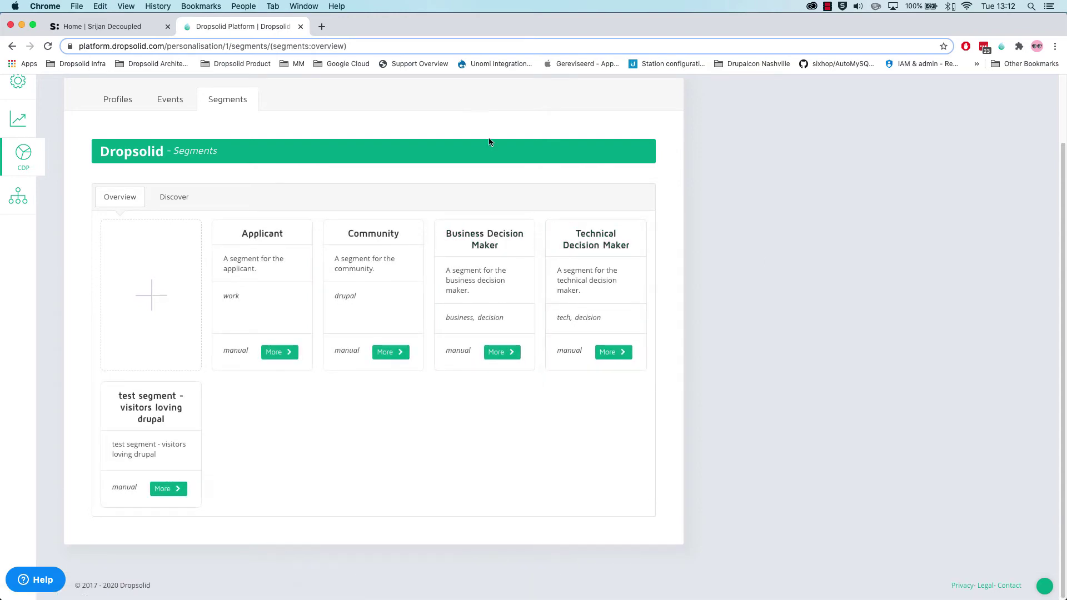
# Step: In the EzContent admin window, highlight the four Test segment headings on the Home page
pyautogui.press('super+grave')
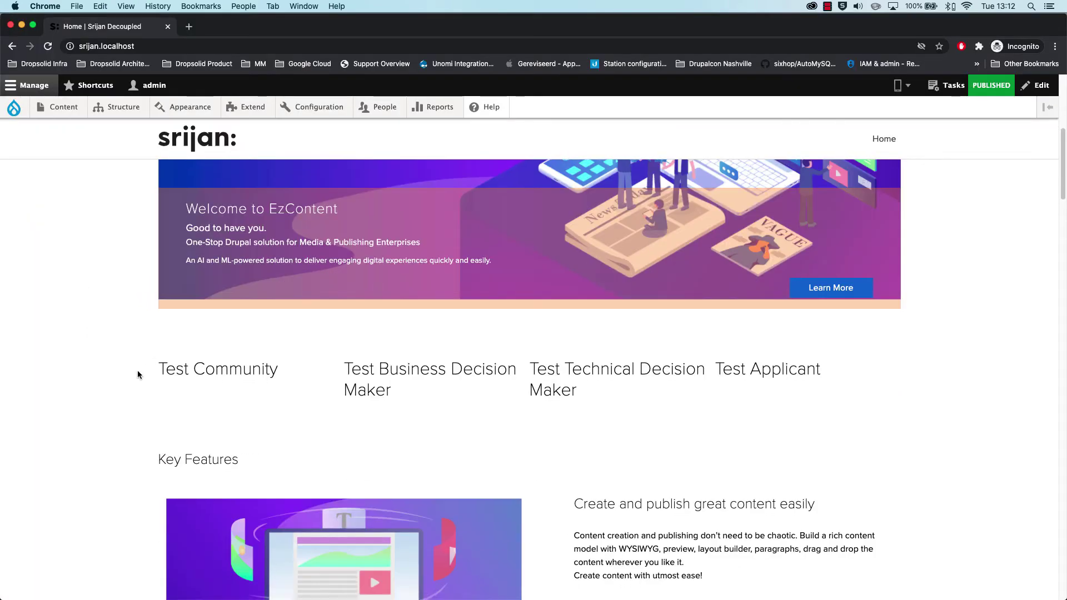
pyautogui.scroll(5, 138, 369)
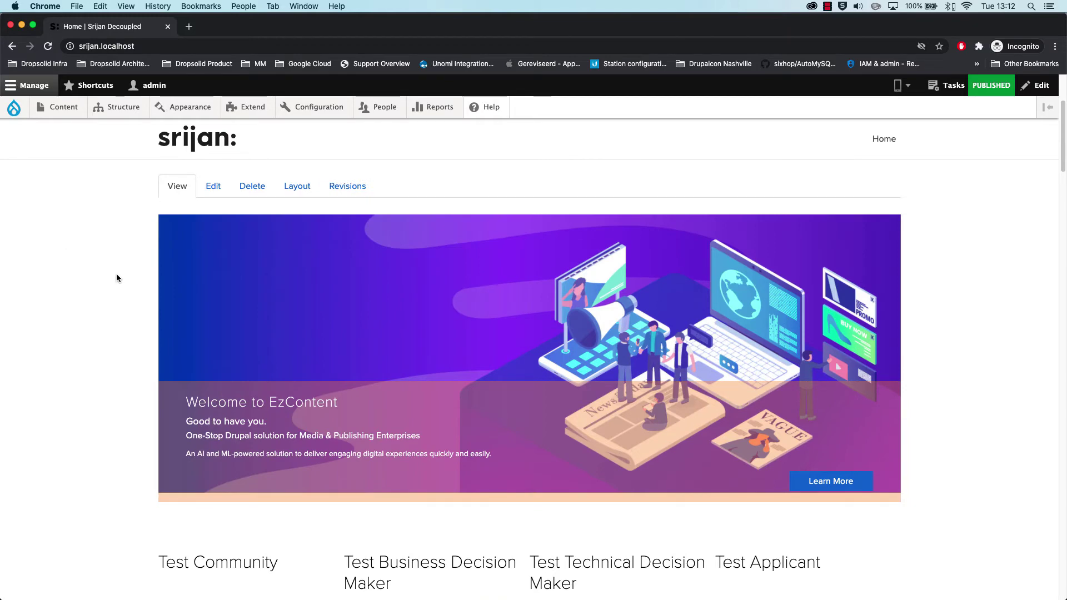
pyautogui.scroll(-3, 128, 232)
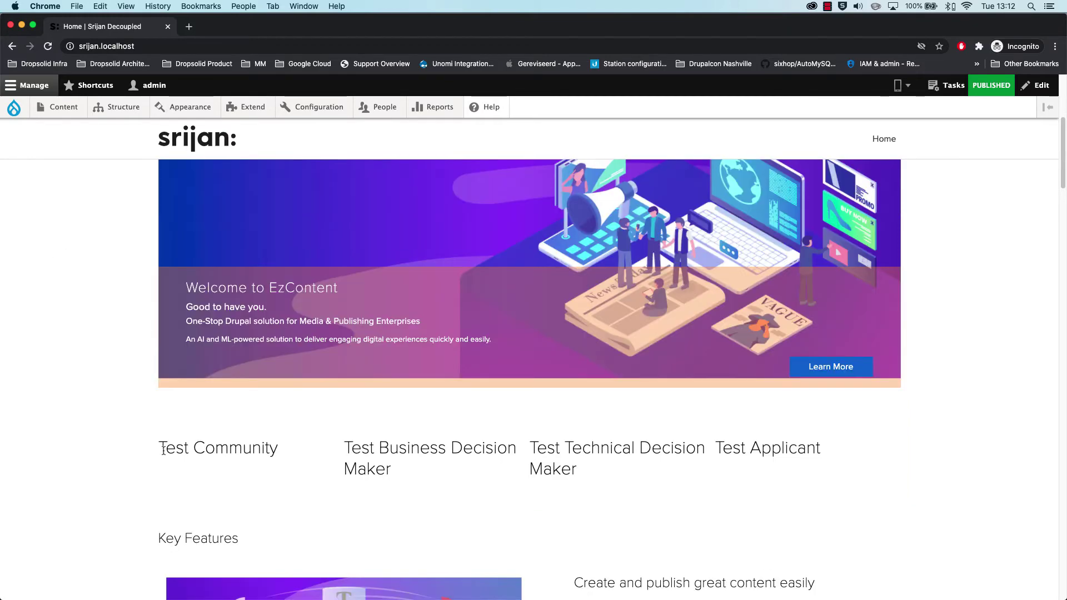
pyautogui.moveTo(163, 449); pyautogui.dragTo(775, 470)
pyautogui.click(775, 470)
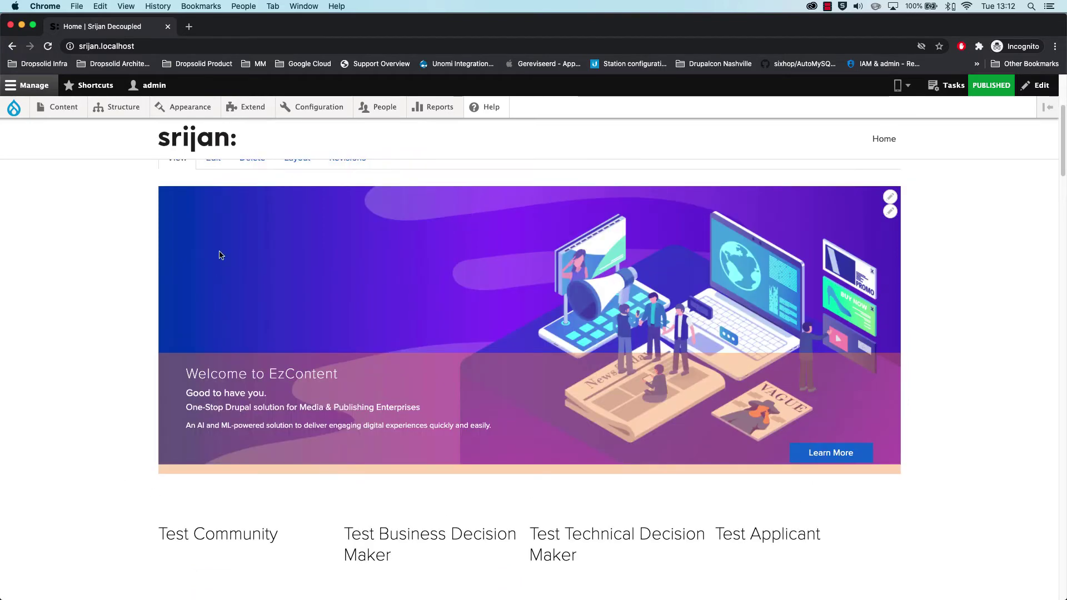
pyautogui.scroll(3, 221, 252)
# Step: Open the Home page's Layout editor and scroll down to Section 2
pyautogui.click(298, 271)
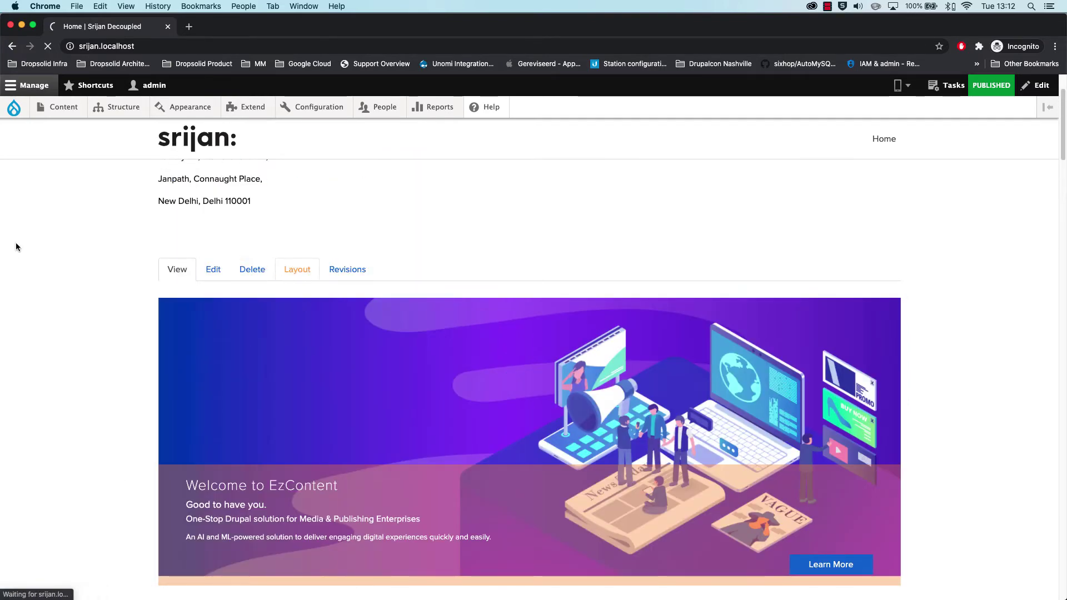
pyautogui.scroll(-2, 75, 250)
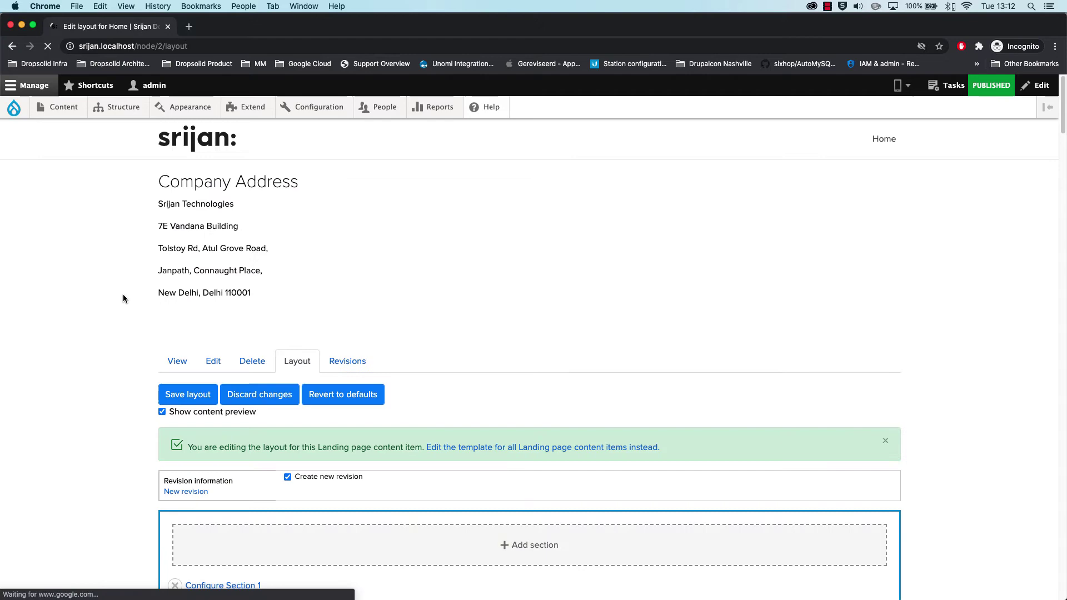
pyautogui.scroll(-7, 114, 322)
pyautogui.scroll(-5, 124, 289)
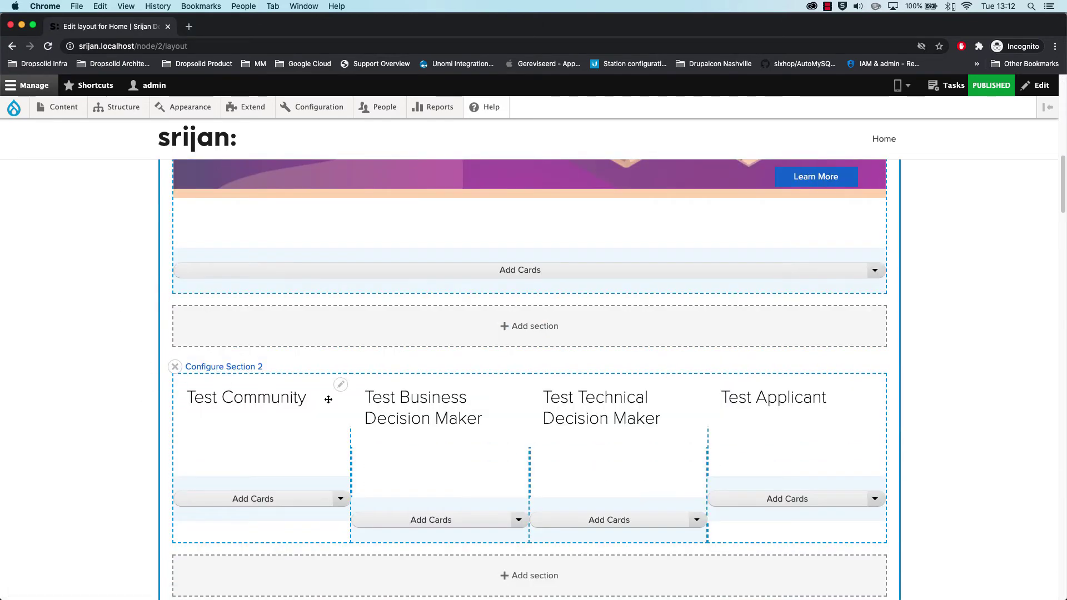
pyautogui.scroll(-1, 340, 411)
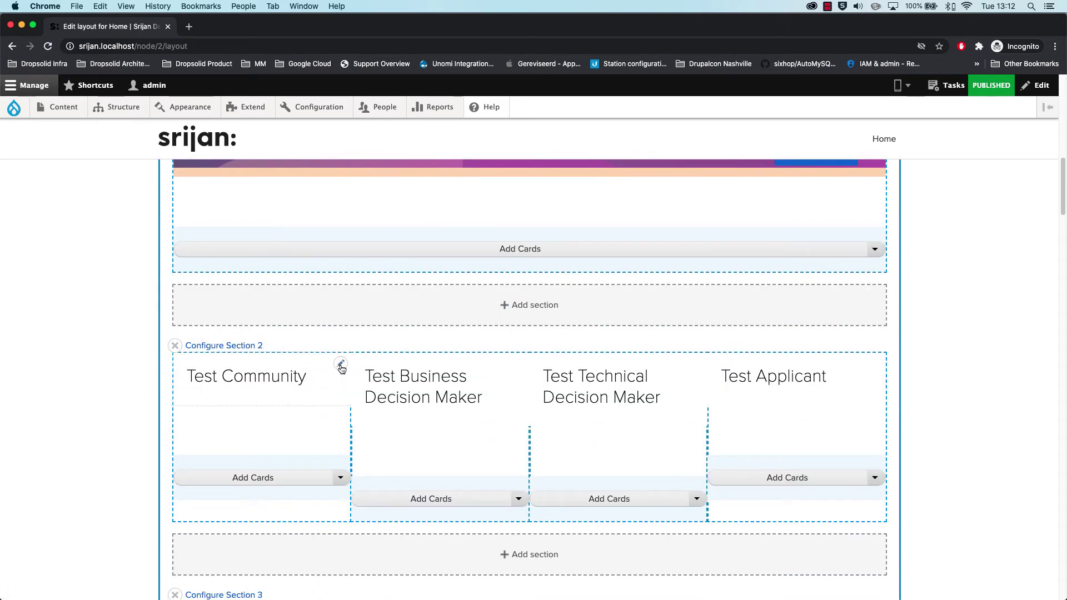
# Step: Give the Test Community block a Unomi segment visibility condition set to Community
pyautogui.click(341, 367)
pyautogui.click(326, 422)
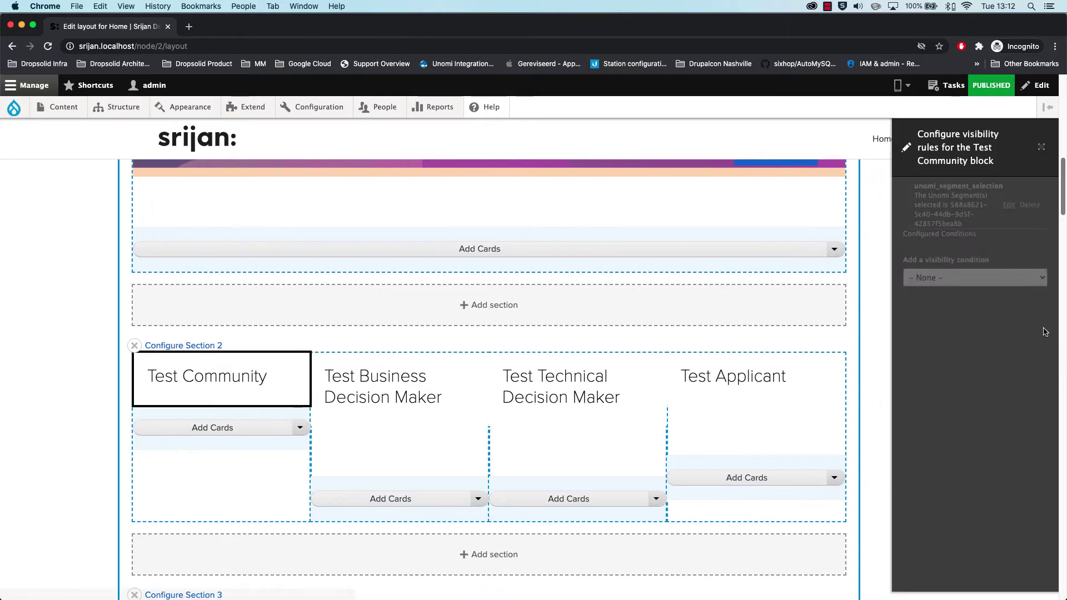
pyautogui.click(1009, 205)
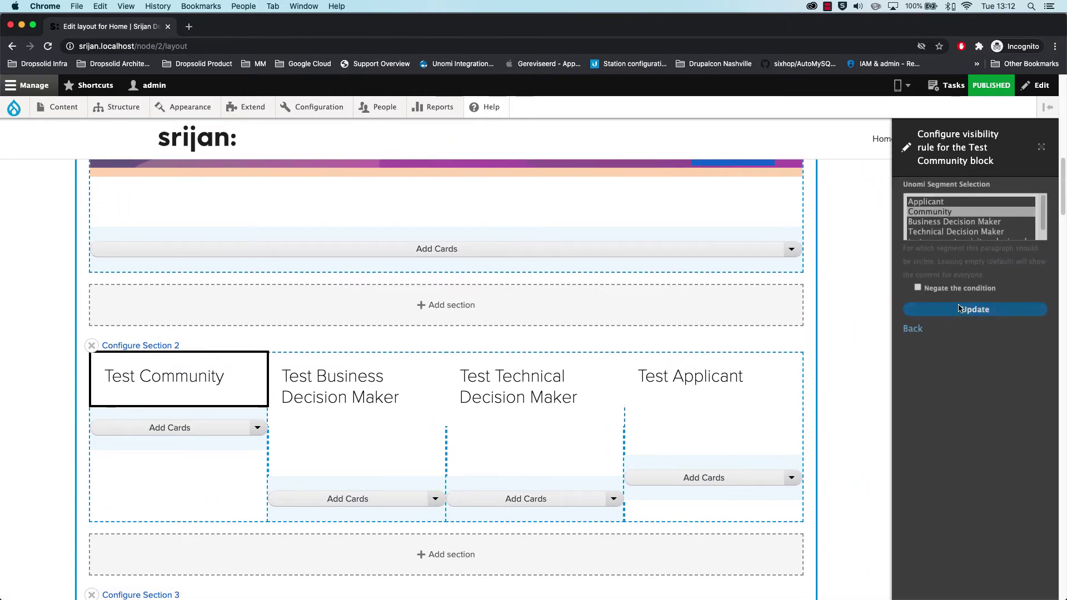
pyautogui.scroll(-1, 934, 236)
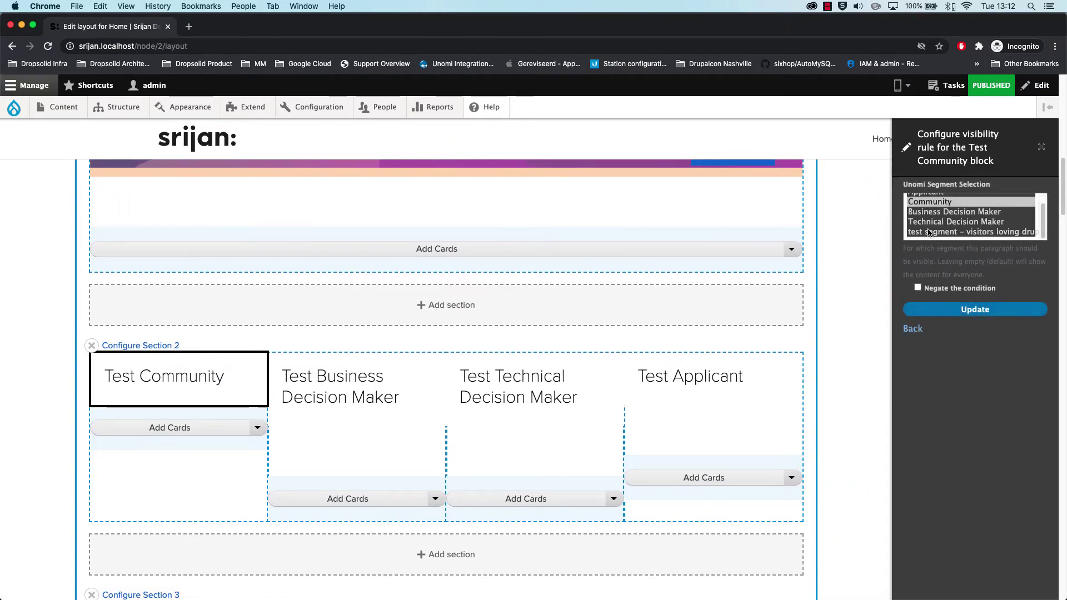
pyautogui.scroll(1, 951, 226)
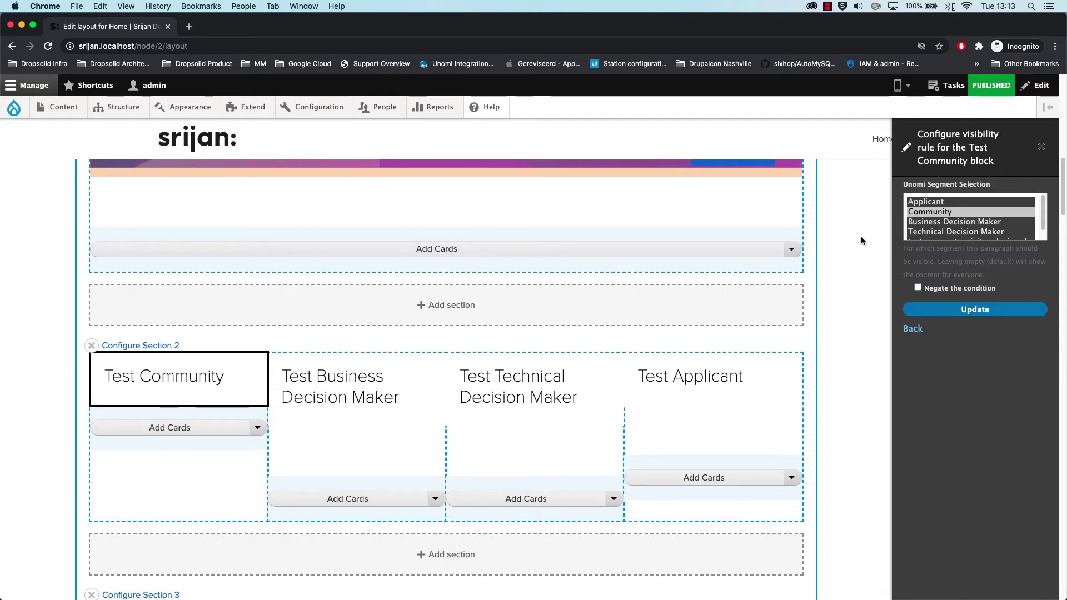
pyautogui.click(939, 308)
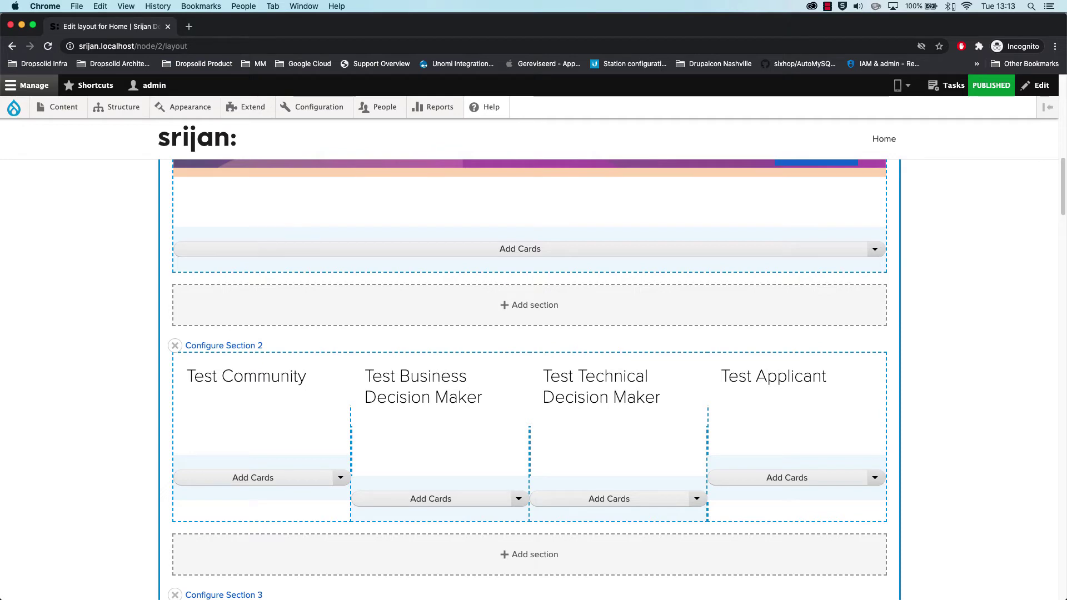
# Step: Reload the front-end home page and preview it as the Applicant segment
pyautogui.press('super+grave')
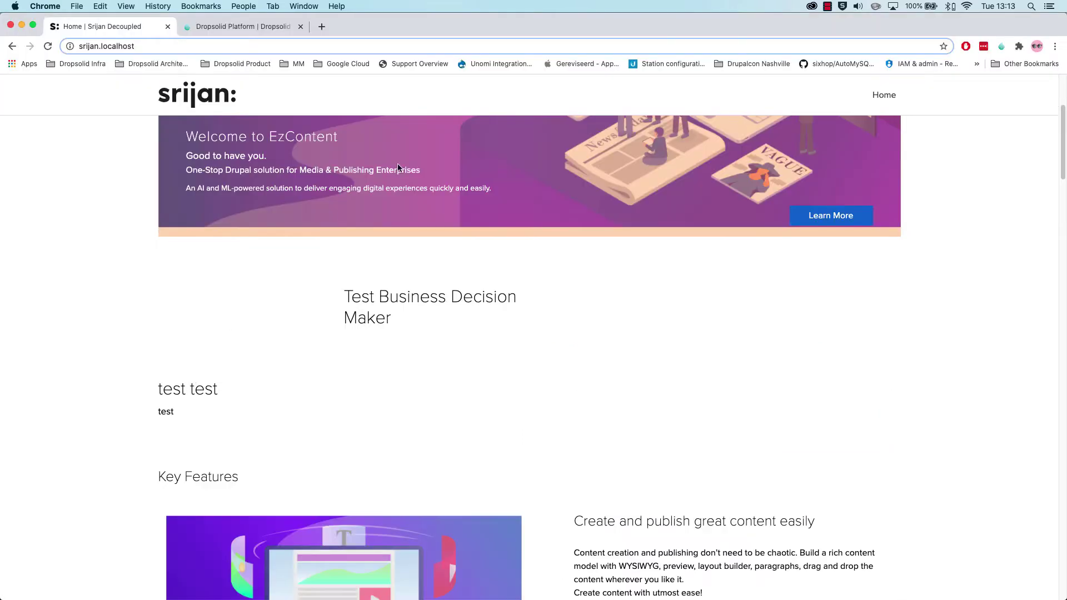
pyautogui.press('super+r')
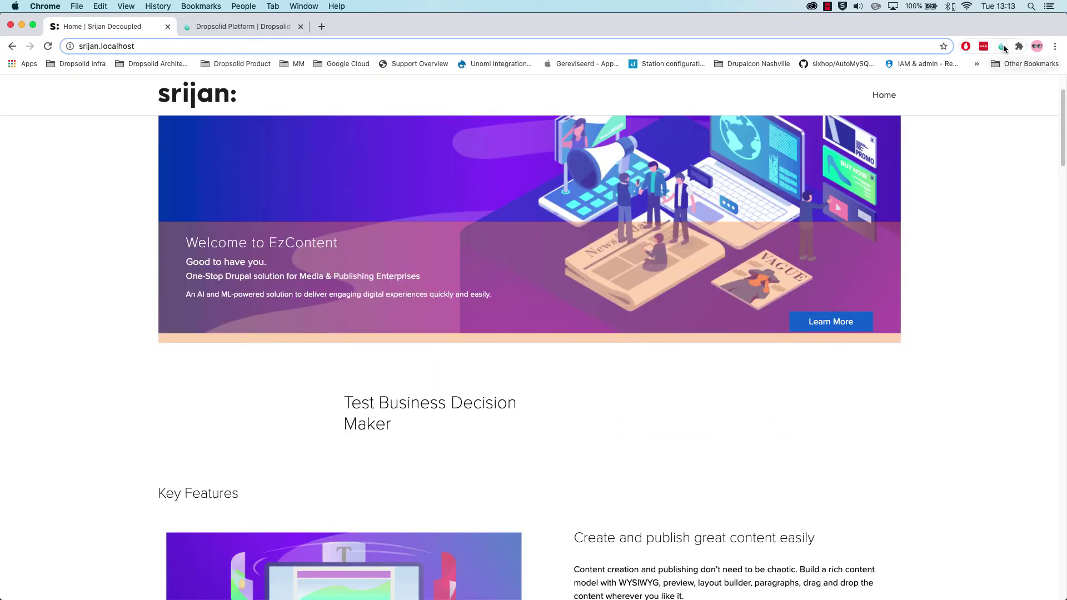
pyautogui.click(1002, 46)
pyautogui.click(939, 155)
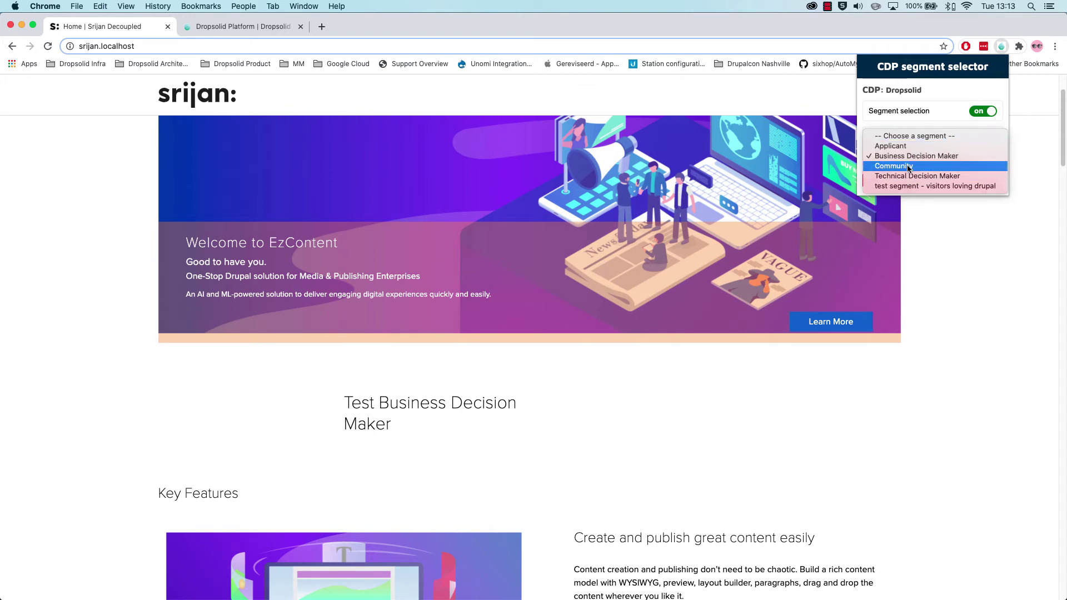
pyautogui.click(903, 148)
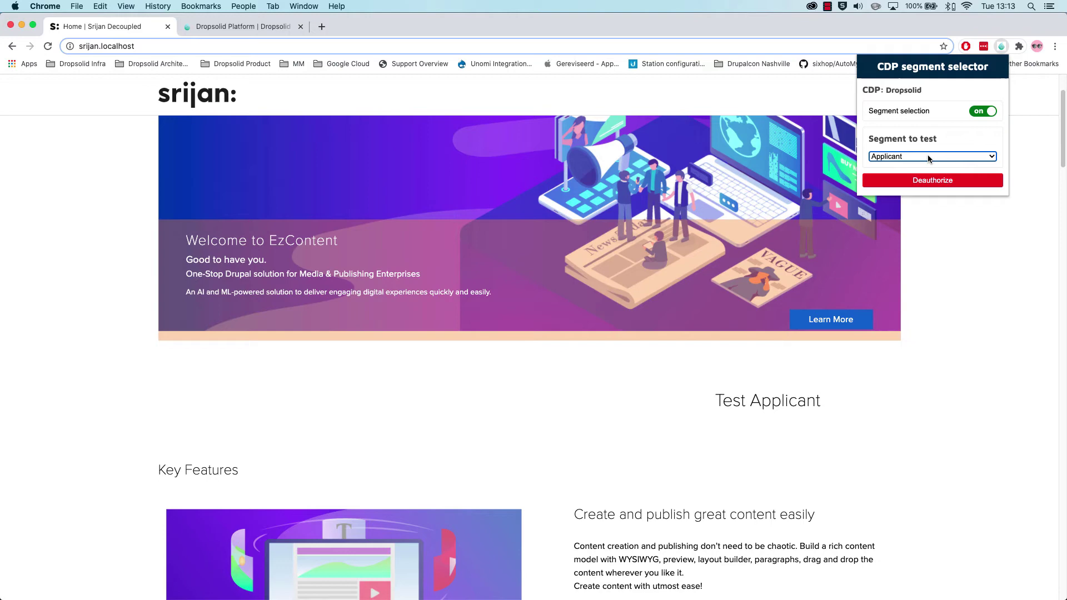
# Step: Preview as Business Decision Maker, Community, then Technical Decision Maker, and close the selector
pyautogui.click(928, 158)
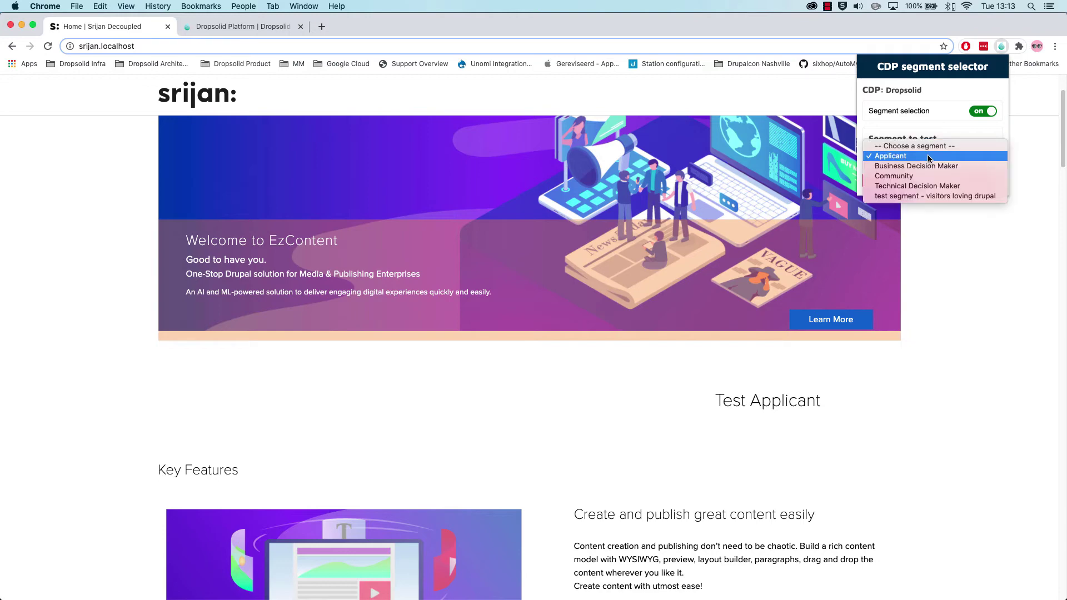
pyautogui.click(902, 167)
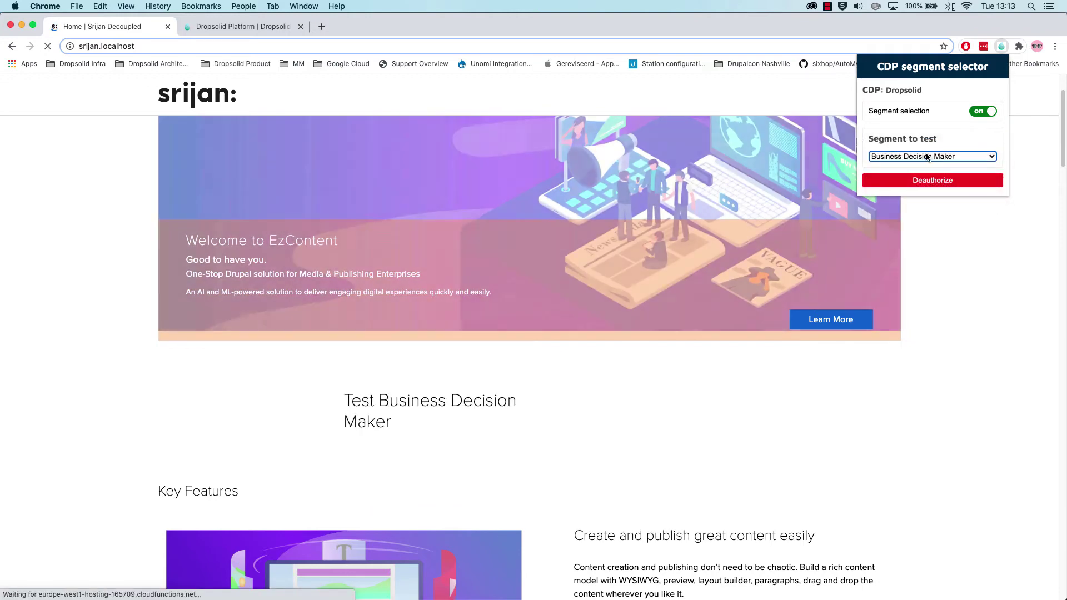
pyautogui.click(929, 158)
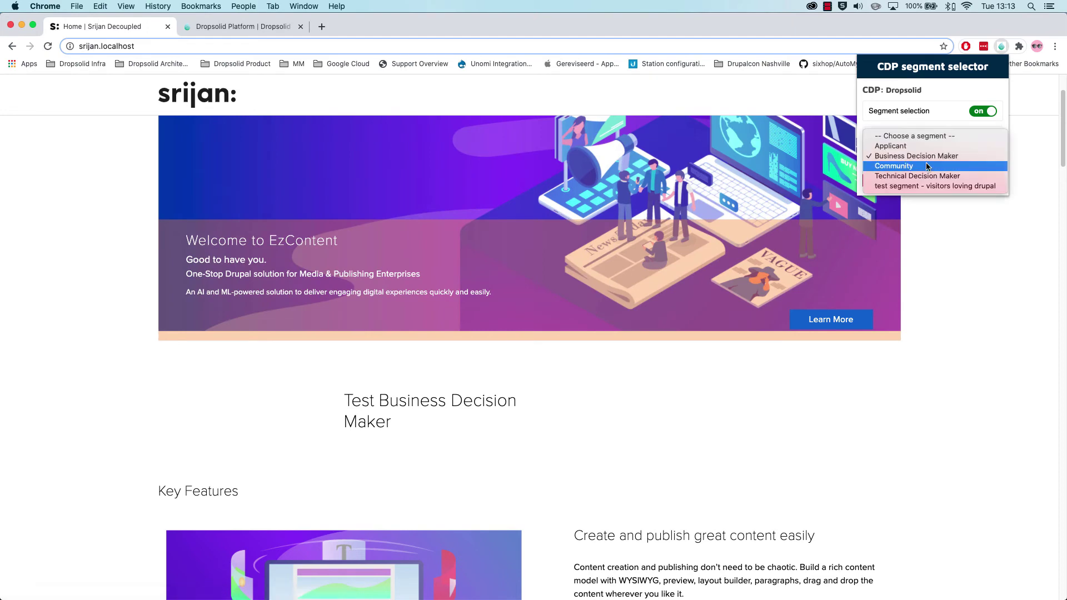
pyautogui.click(926, 166)
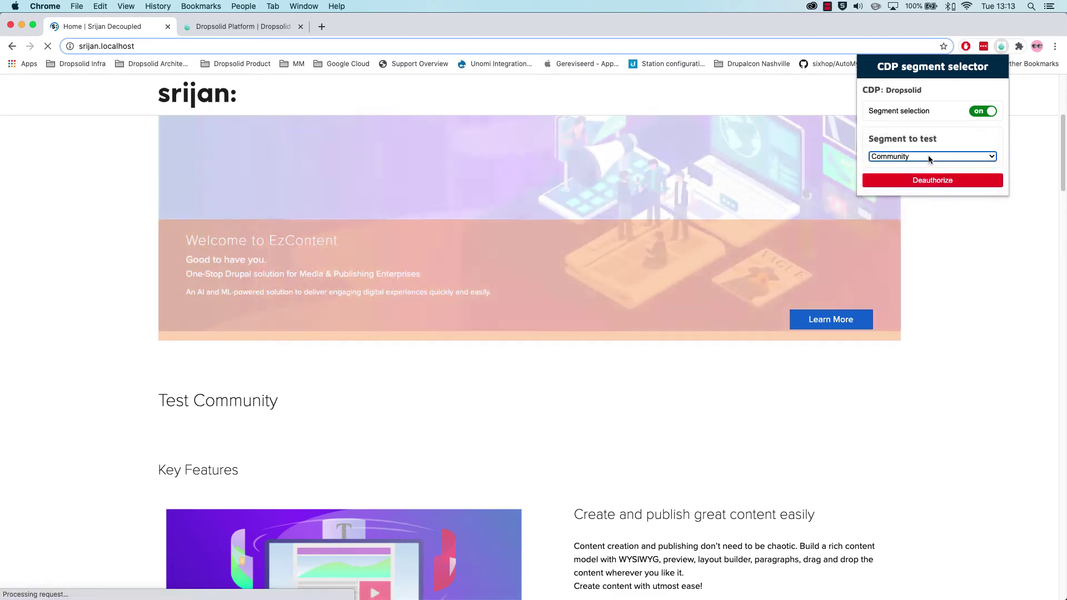
pyautogui.click(928, 158)
pyautogui.click(938, 165)
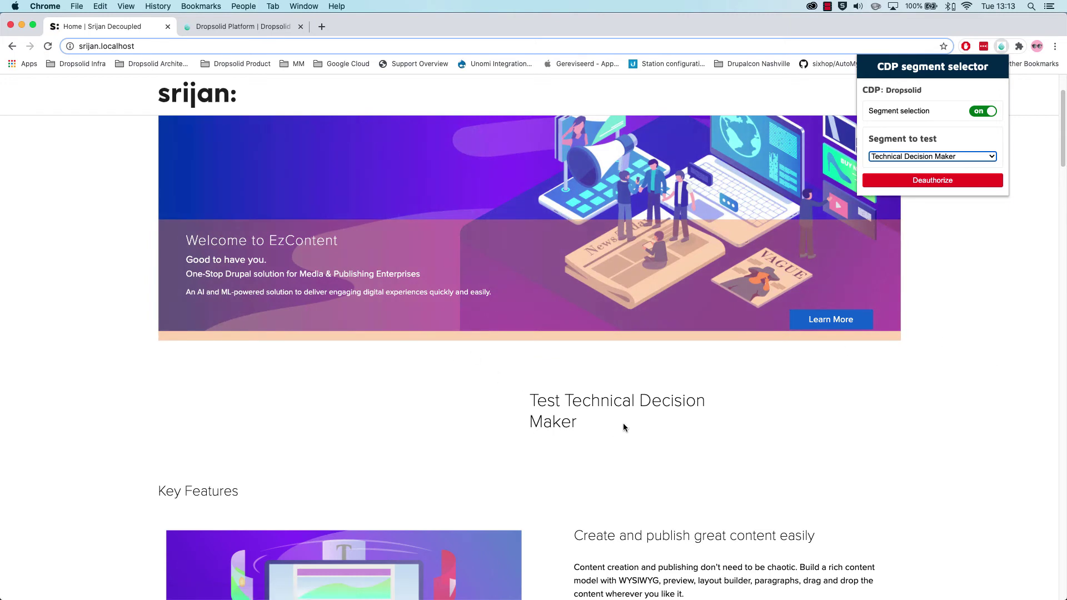
pyautogui.click(866, 424)
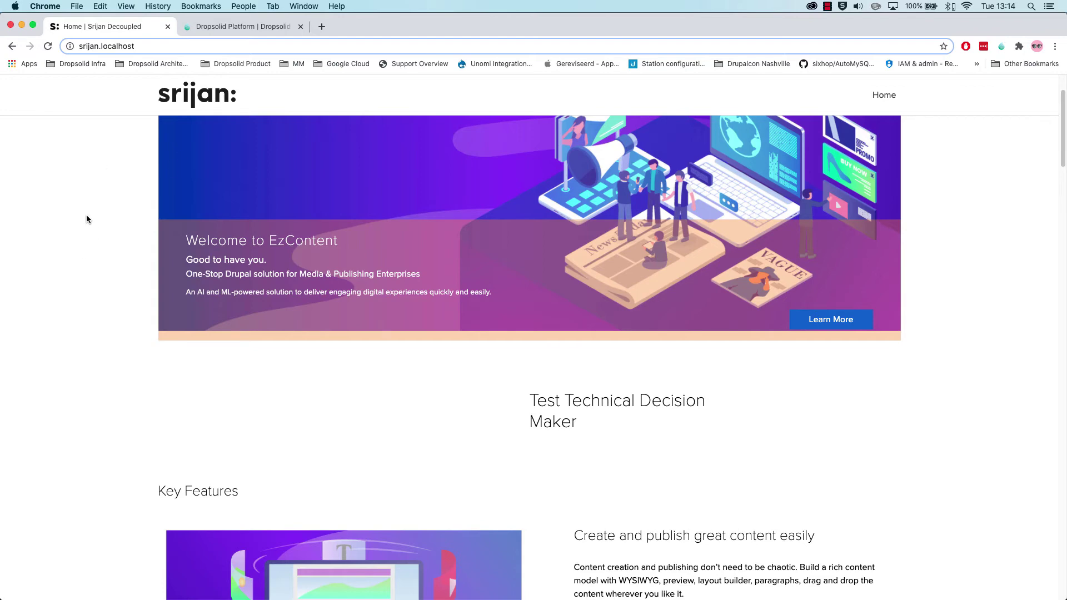
pyautogui.scroll(3, 94, 221)
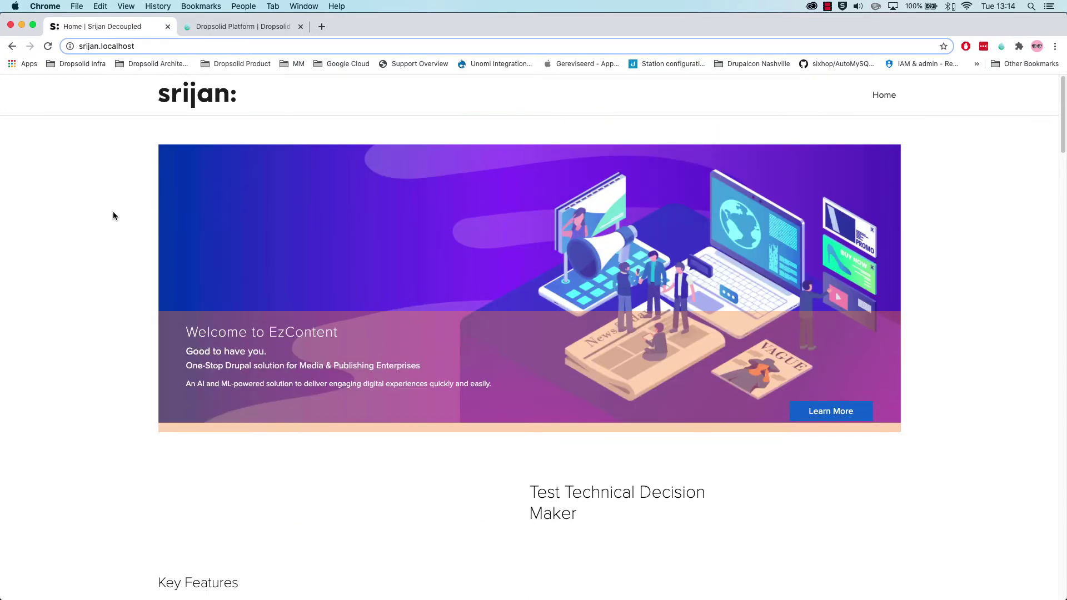
# Step: Search Google for 'srijan decoupled github' and open the srijanone/ezcontent-decoupled repository
pyautogui.press('super+t')
pyautogui.write('srija')
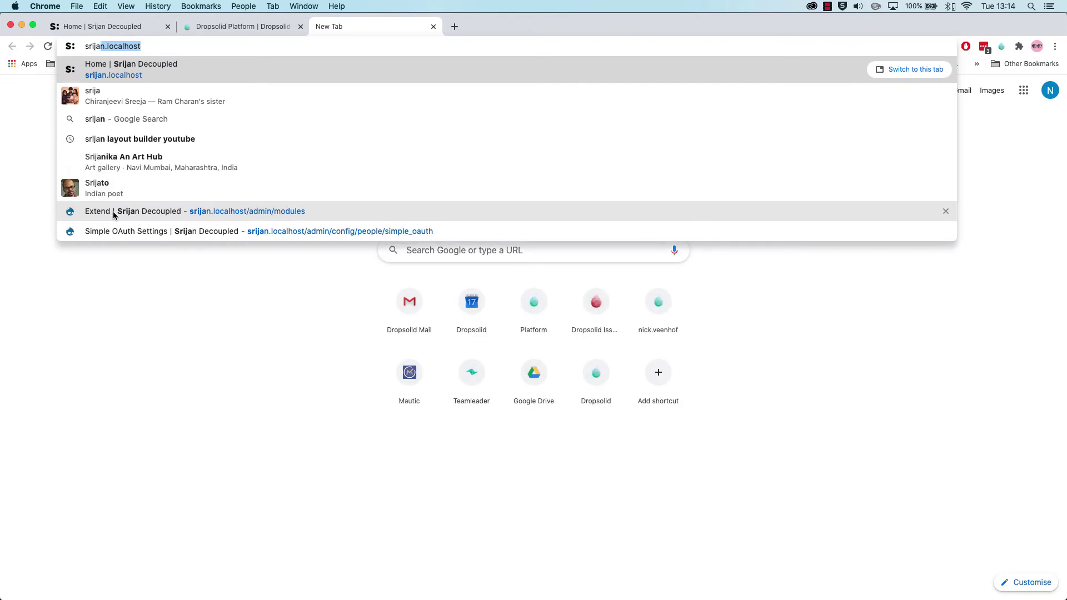
pyautogui.write('n decoupled')
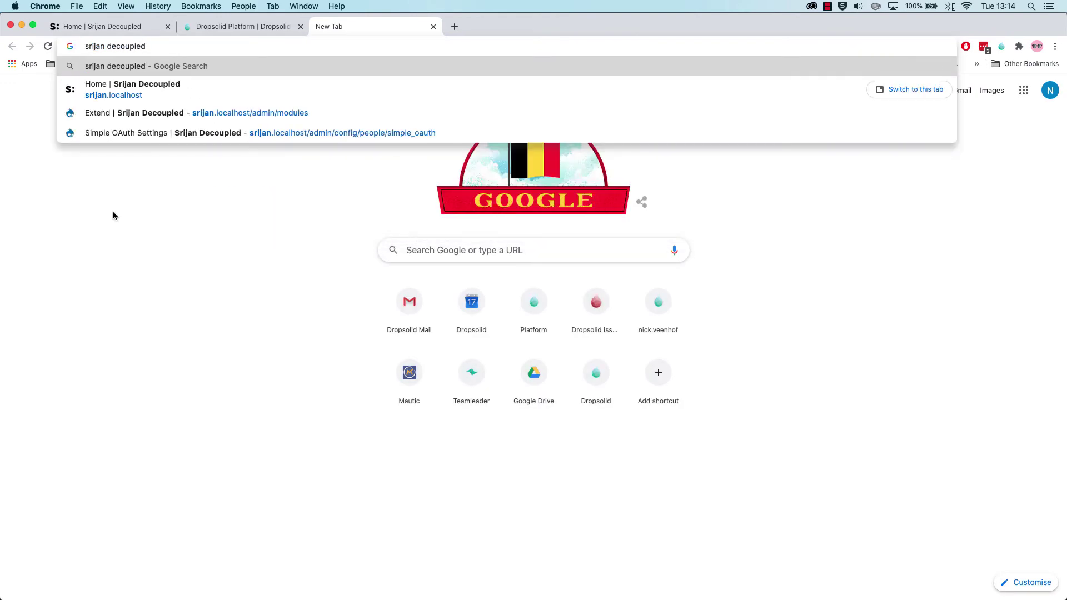
pyautogui.press('Return')
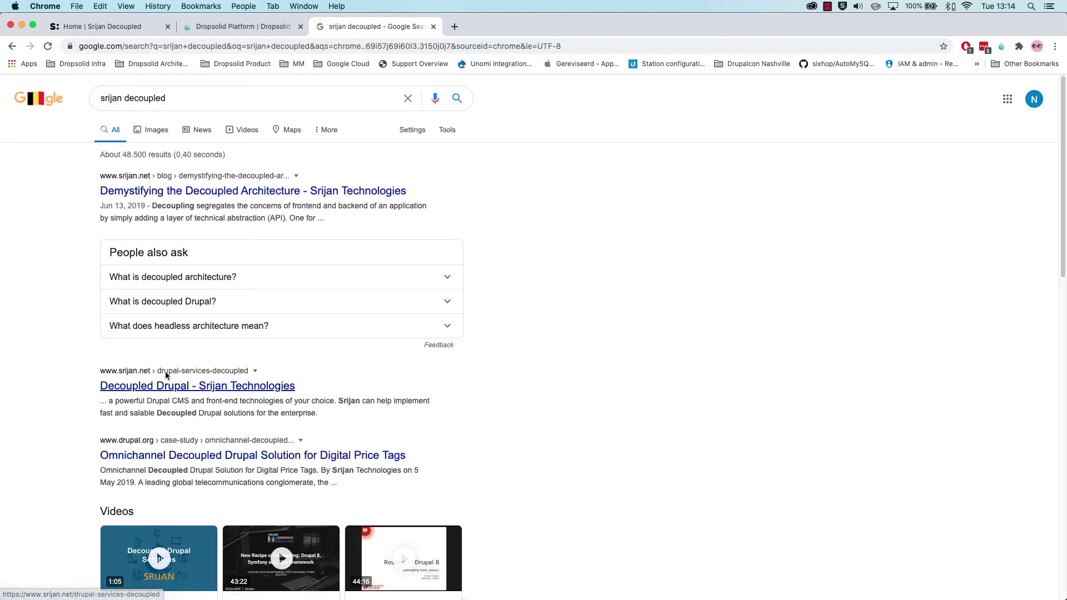
pyautogui.click(191, 98)
pyautogui.write('github')
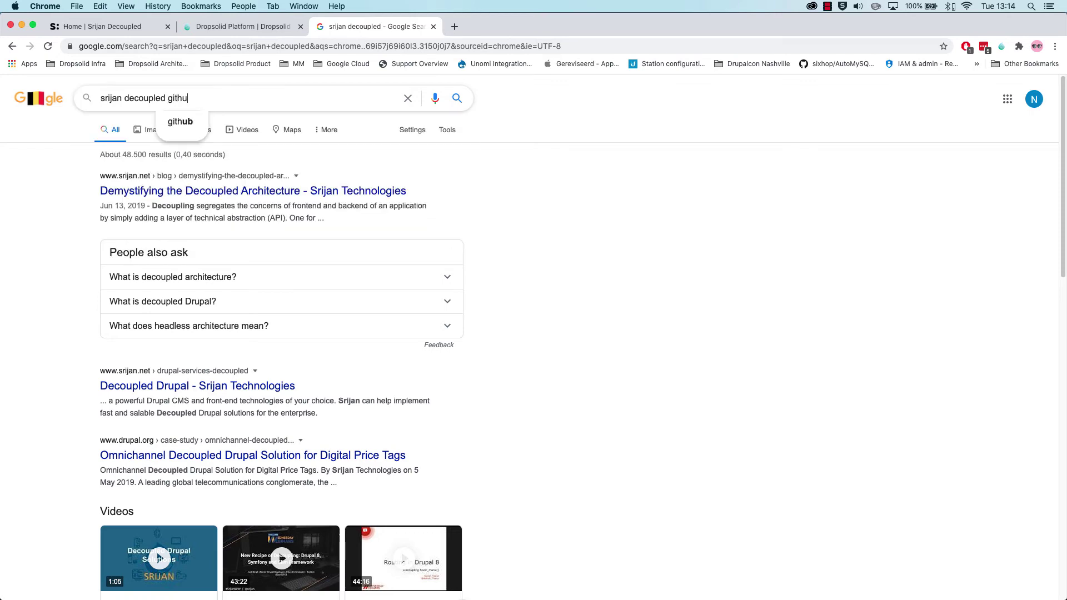
pyautogui.press('Return')
pyautogui.click(139, 260)
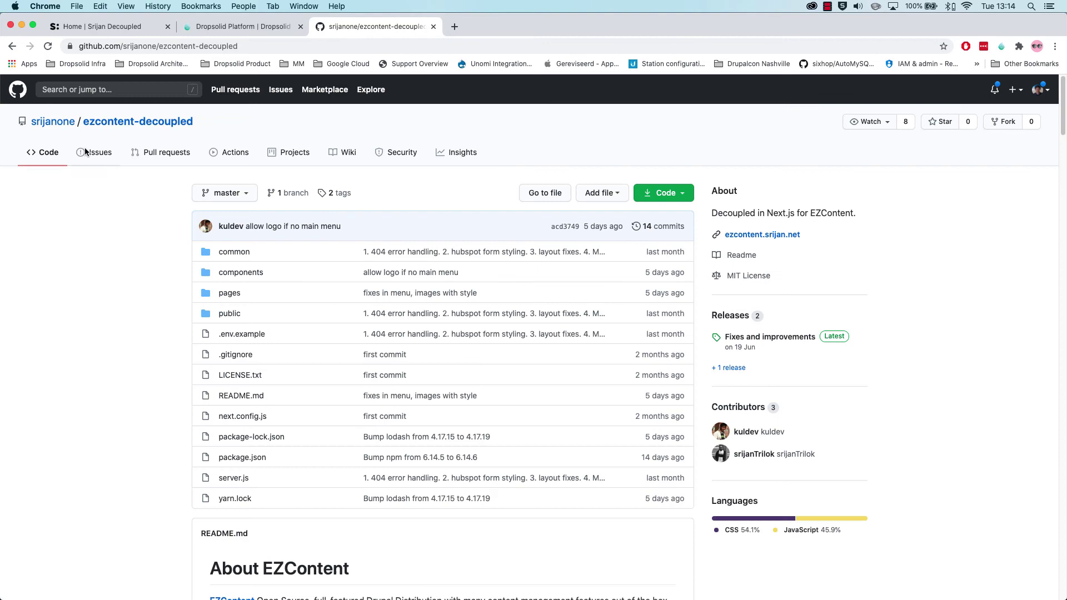
# Step: Skim the ezcontent-decoupled repository page, then switch to the localhost:3000 front-end window
pyautogui.scroll(-1, 106, 261)
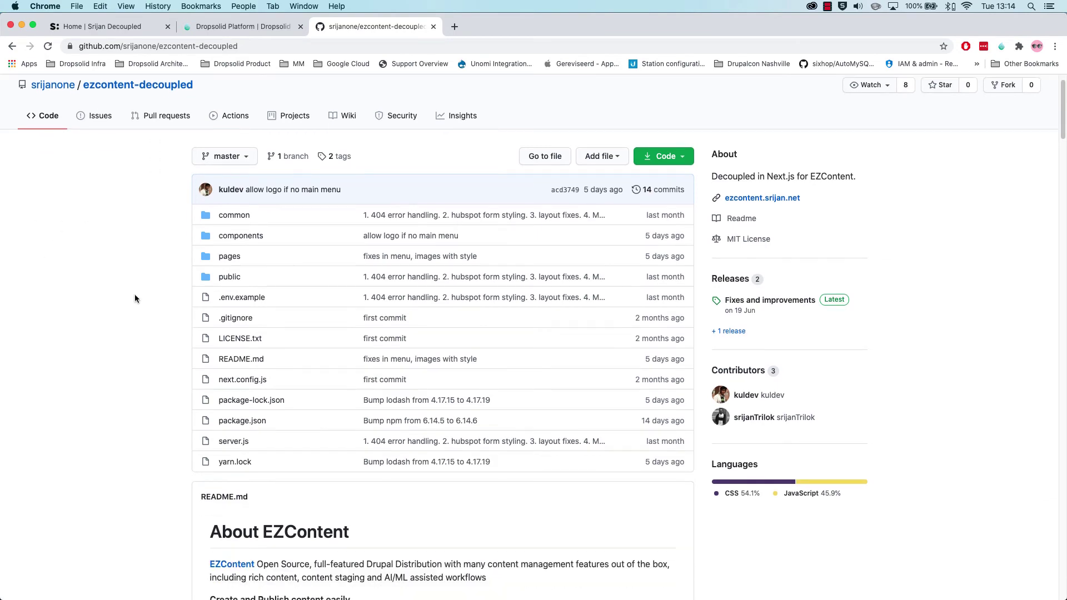
pyautogui.scroll(-1, 136, 383)
pyautogui.scroll(2, 133, 338)
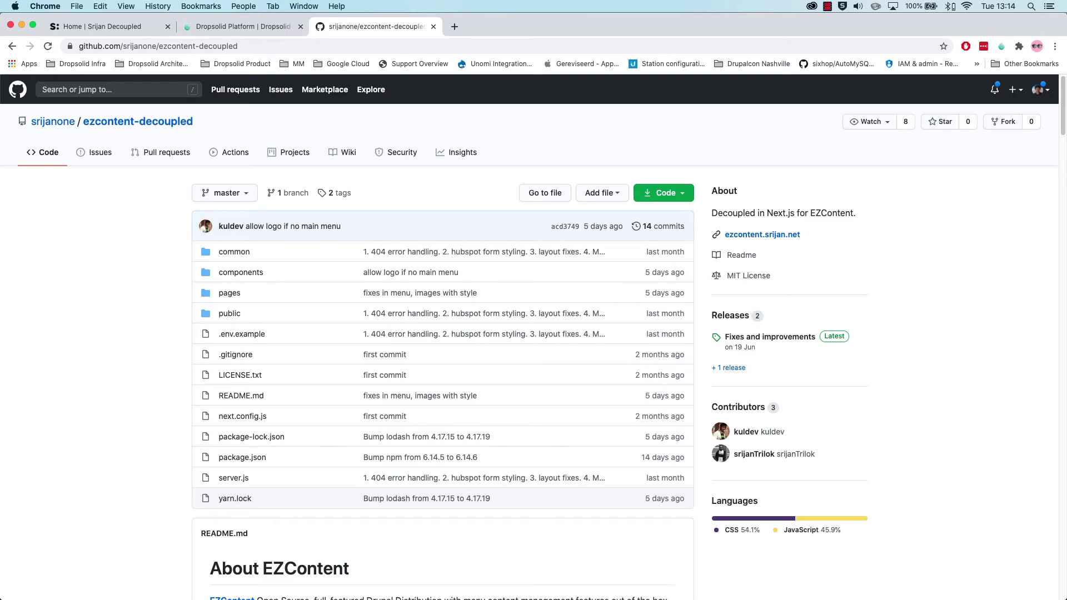
pyautogui.press('super+grave')
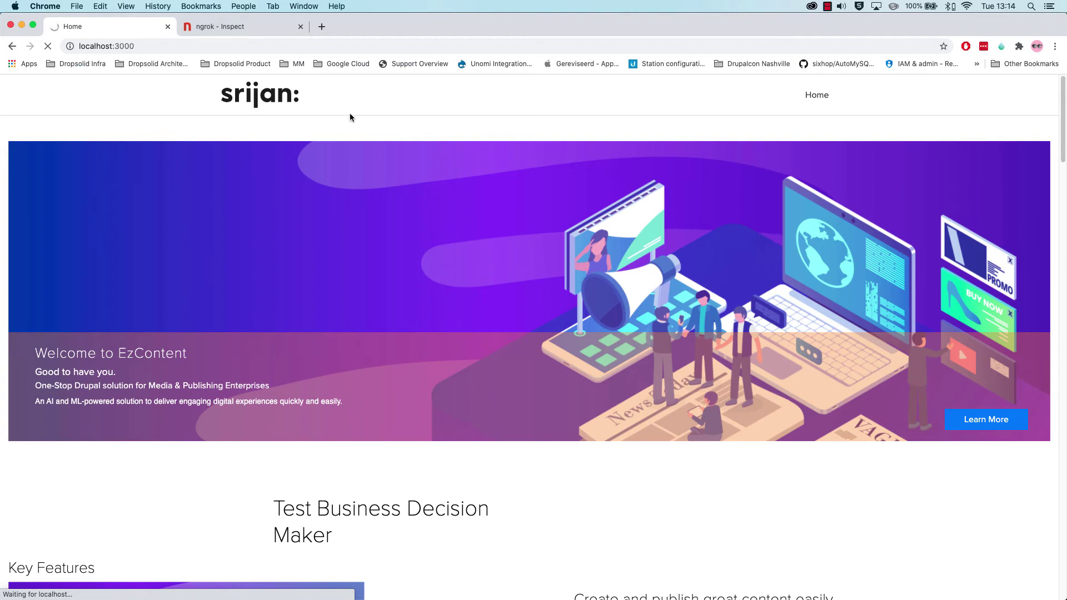
pyautogui.hotkey('ctrl', '`')
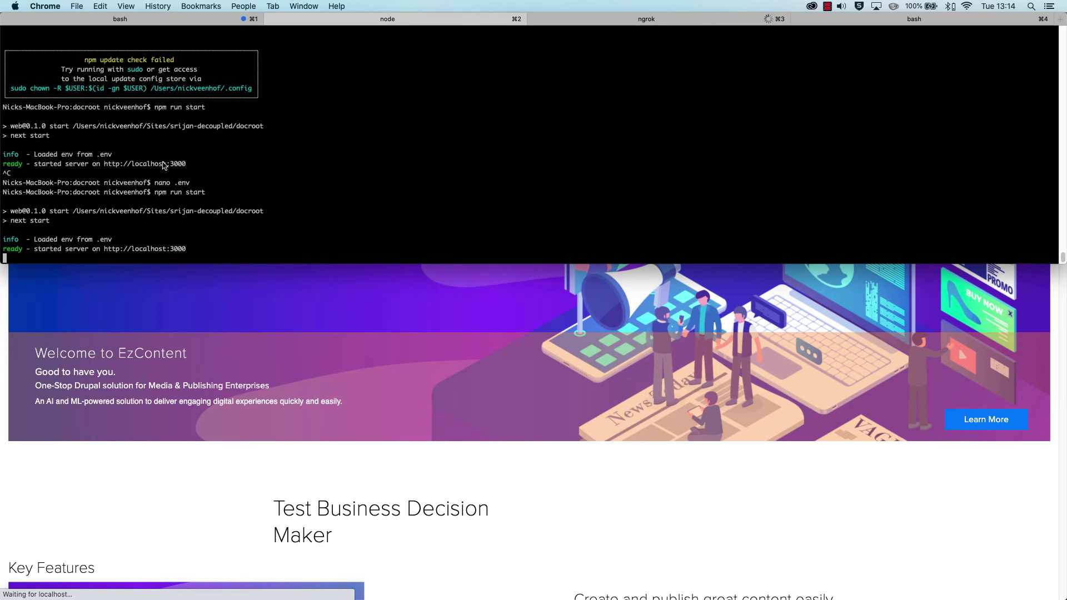
pyautogui.hotkey('ctrl', '`')
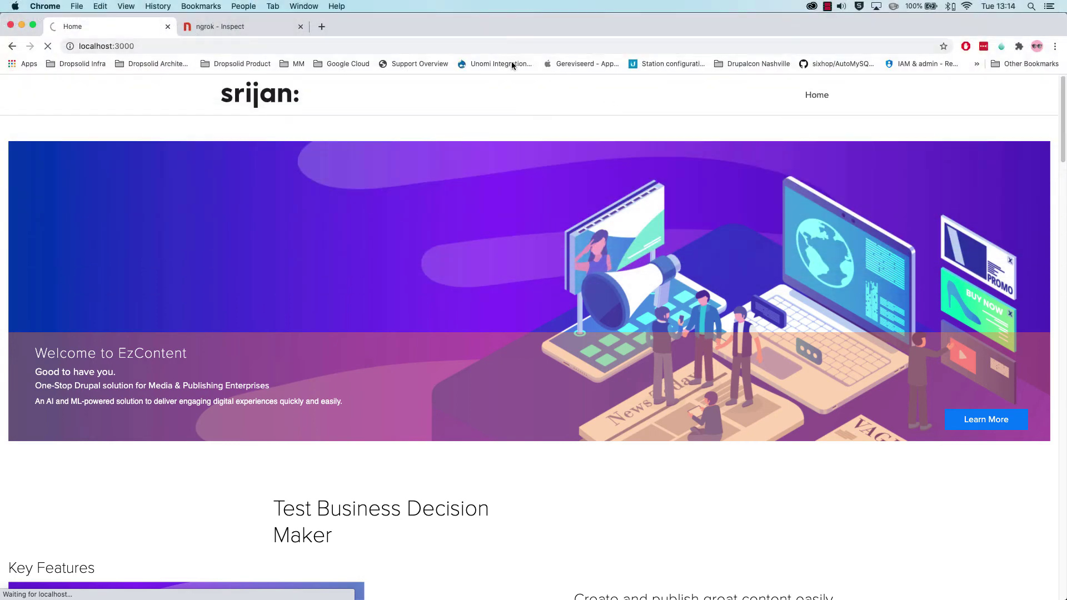
pyautogui.click(228, 26)
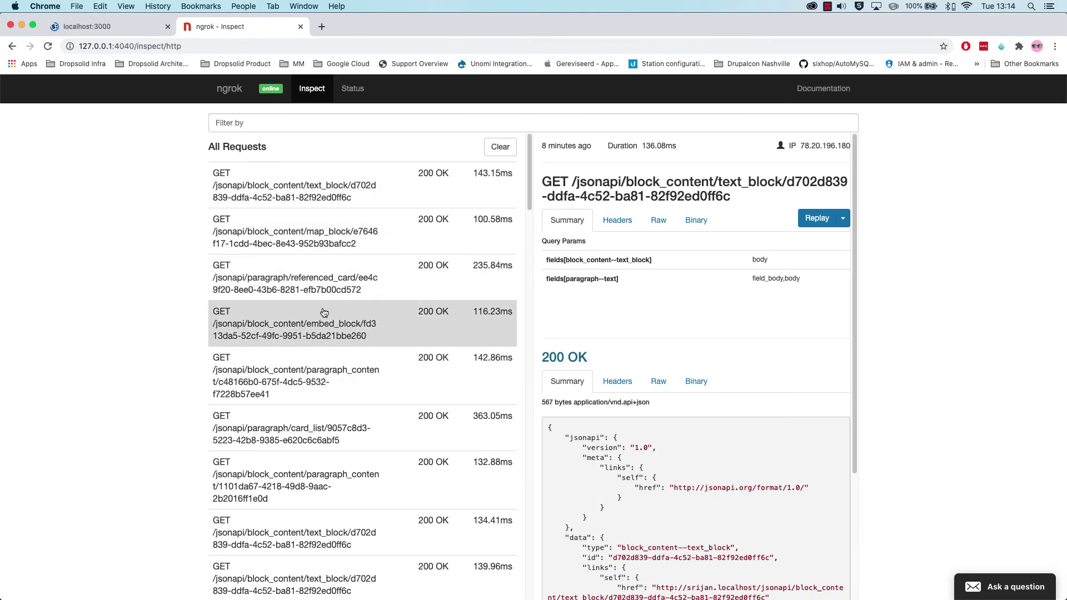
pyautogui.click(327, 195)
pyautogui.click(359, 234)
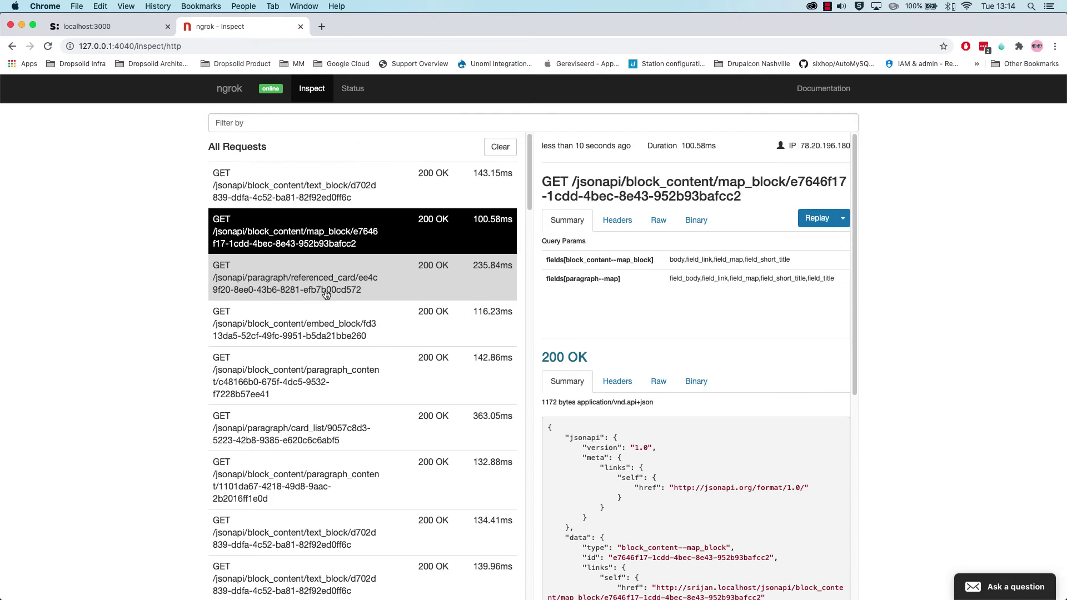
pyautogui.click(323, 278)
pyautogui.click(289, 198)
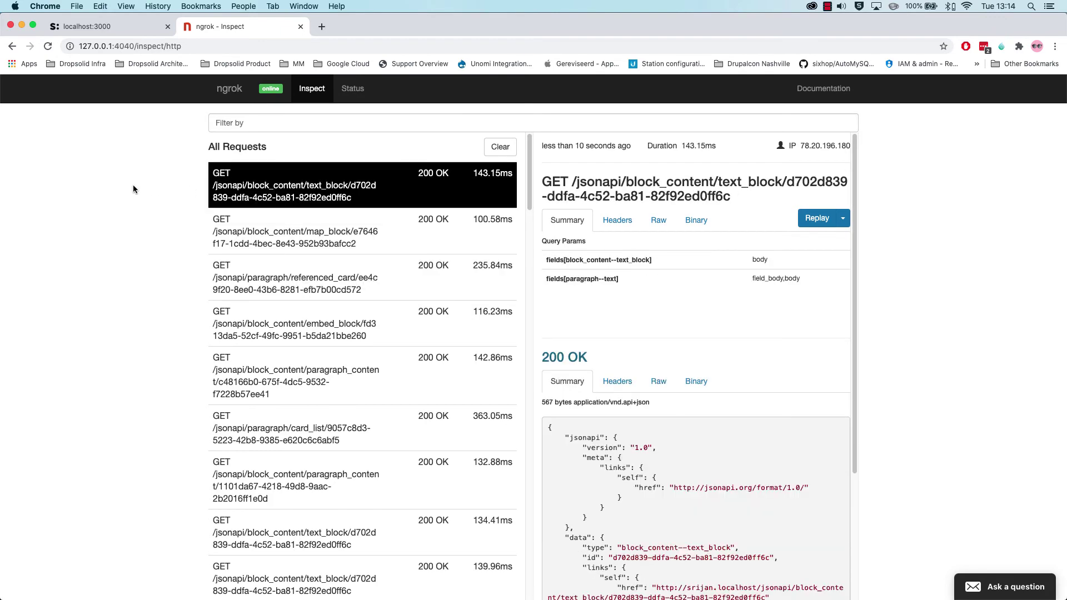
pyautogui.click(115, 32)
# Step: Highlight the Test Business Decision Maker heading on the front-end home page
pyautogui.scroll(-1, 701, 363)
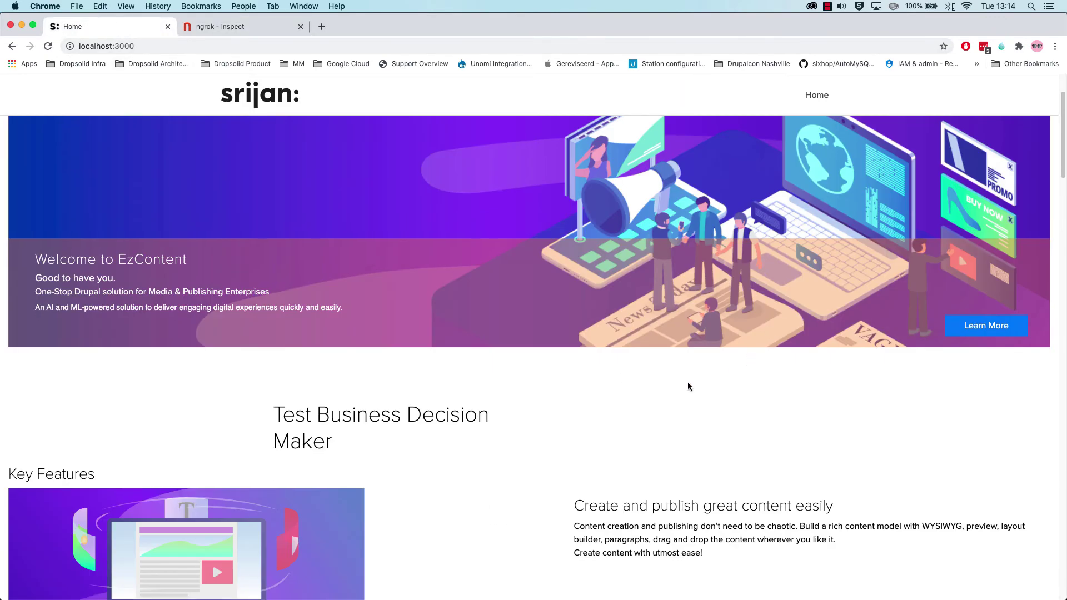
pyautogui.moveTo(269, 414); pyautogui.dragTo(443, 454)
pyautogui.click(464, 448)
pyautogui.moveTo(341, 437); pyautogui.dragTo(270, 411)
pyautogui.click(268, 422)
pyautogui.scroll(1, 322, 395)
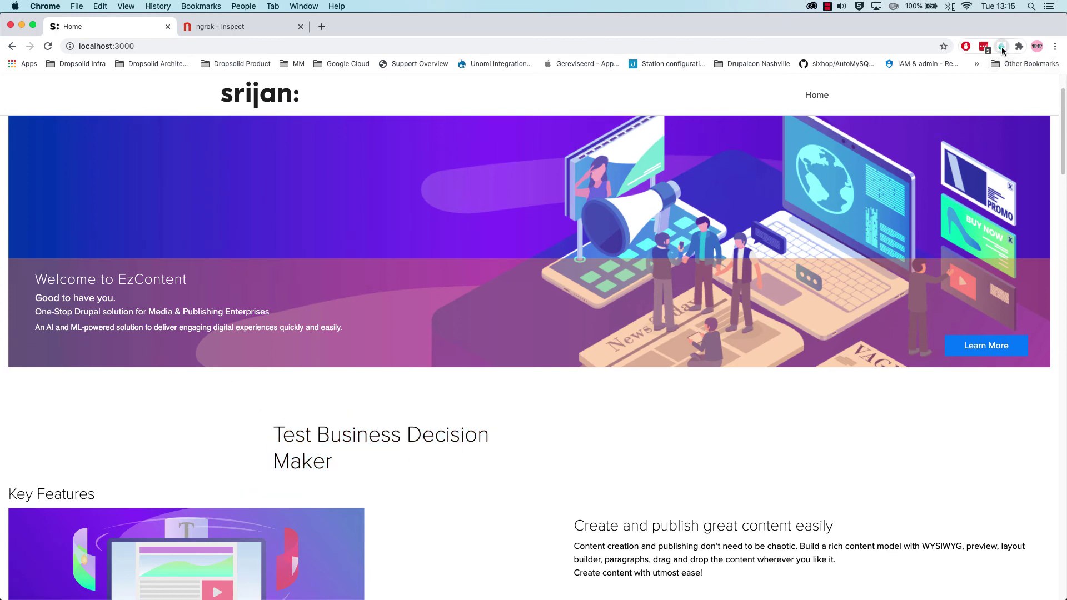
# Step: Switch the CDP segment selector from Business Decision Maker to Community and check the Test Community heading
pyautogui.click(1002, 48)
pyautogui.click(925, 157)
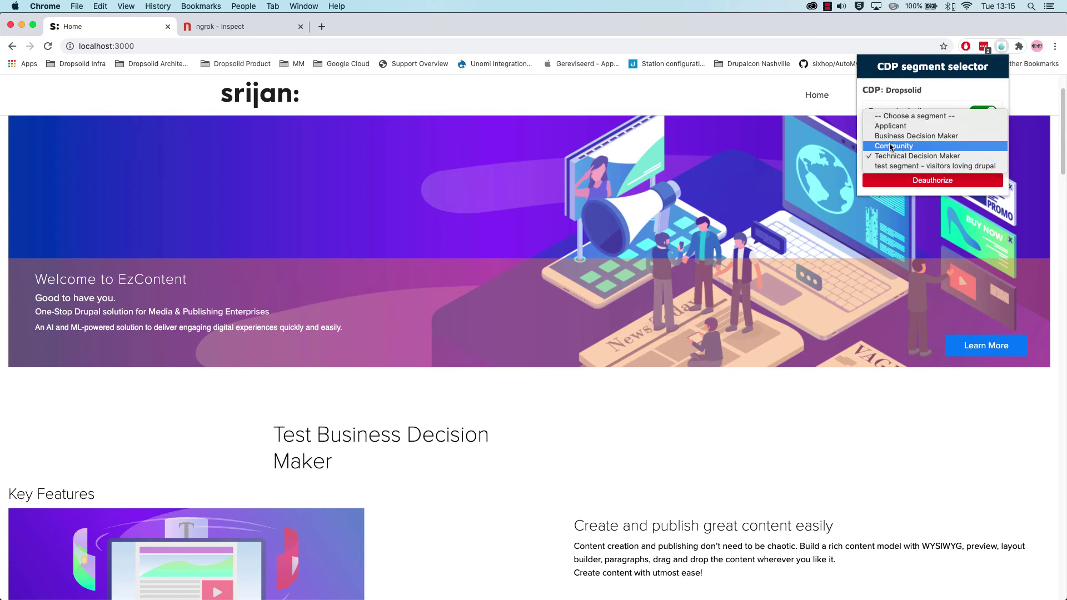
pyautogui.click(916, 135)
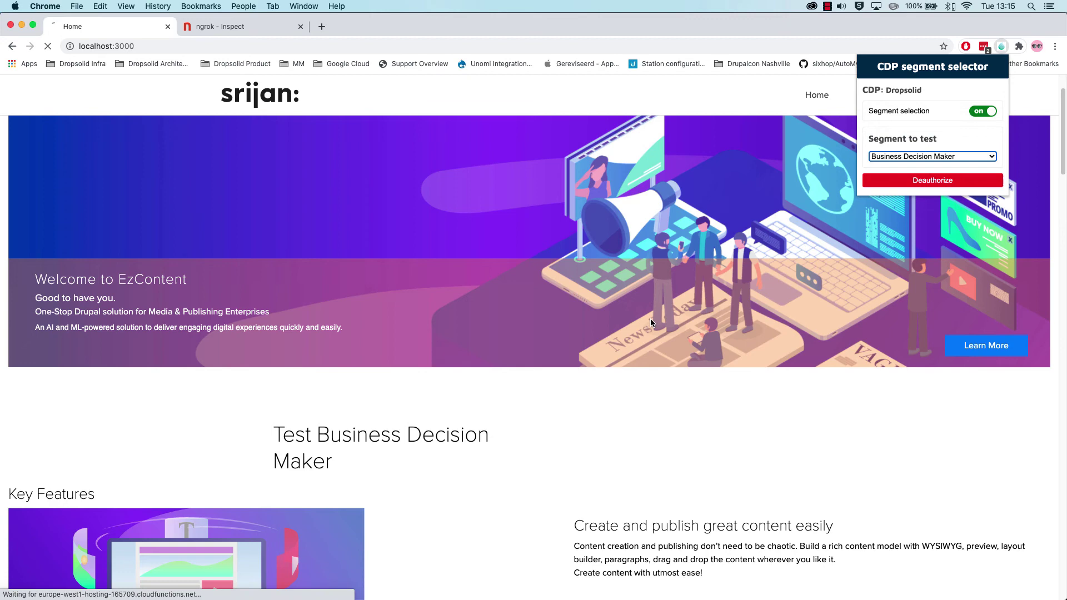
pyautogui.click(972, 157)
pyautogui.click(904, 167)
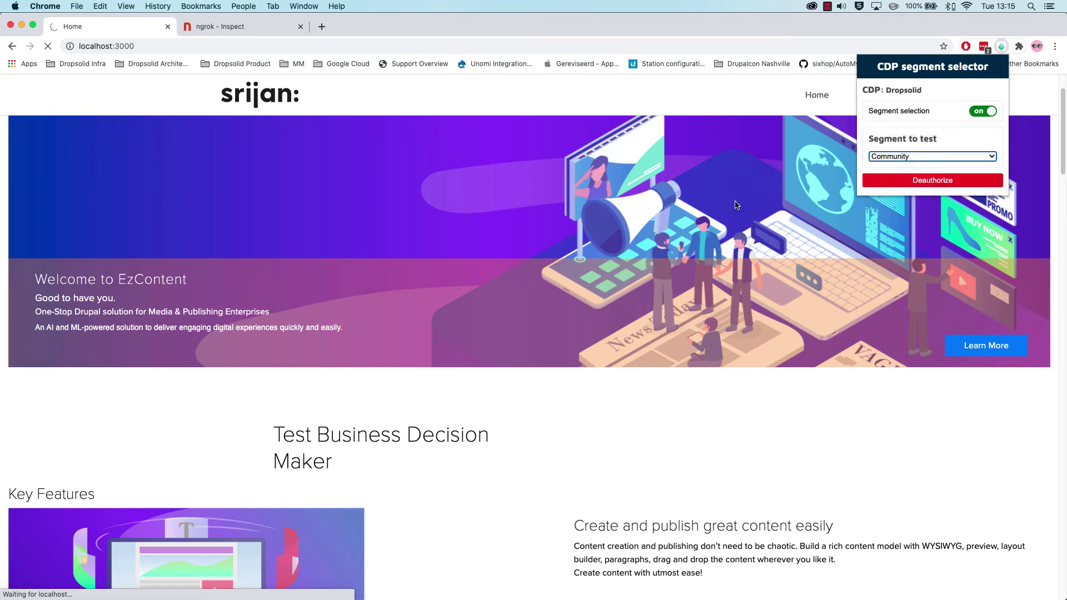
pyautogui.click(548, 439)
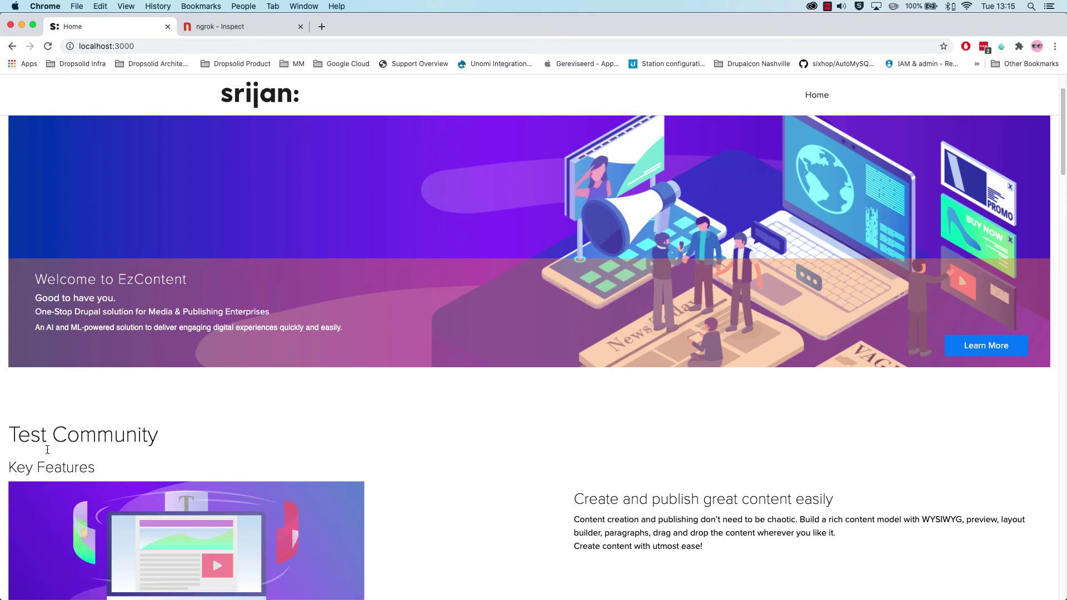
pyautogui.moveTo(12, 428); pyautogui.dragTo(158, 432)
pyautogui.click(156, 431)
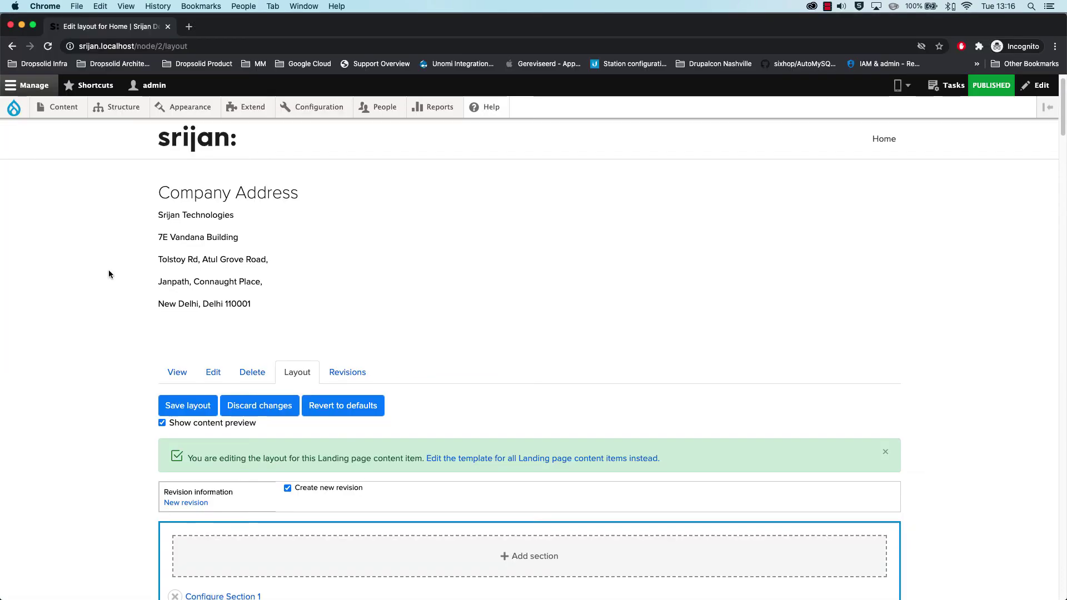
# Step: Add a Text Block to Section 3 with title and body 'Decoupled days Demo!'
pyautogui.scroll(-10, 88, 292)
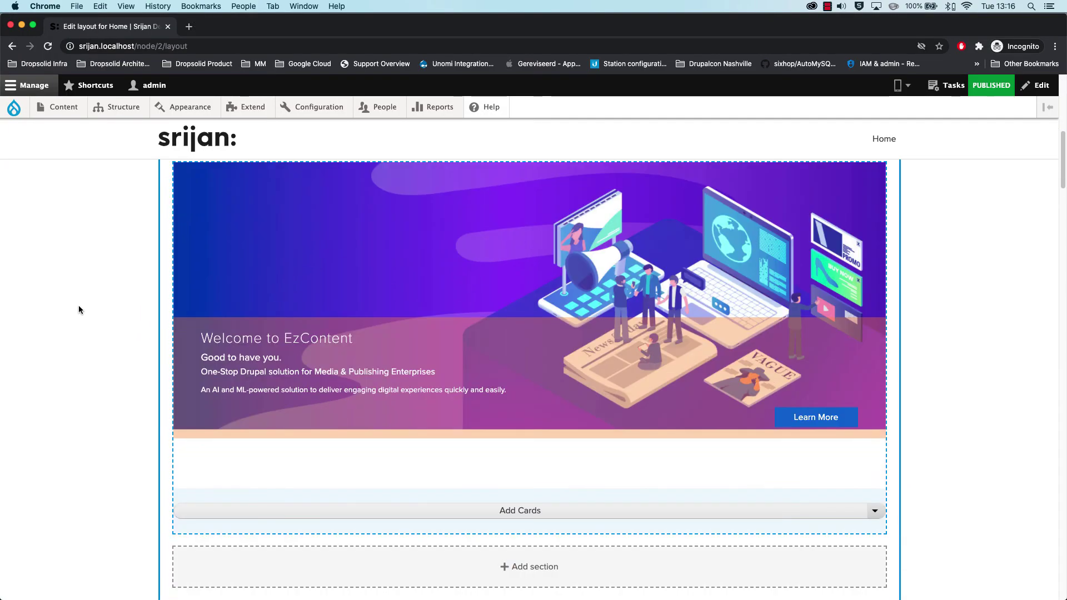
pyautogui.scroll(-7, 86, 303)
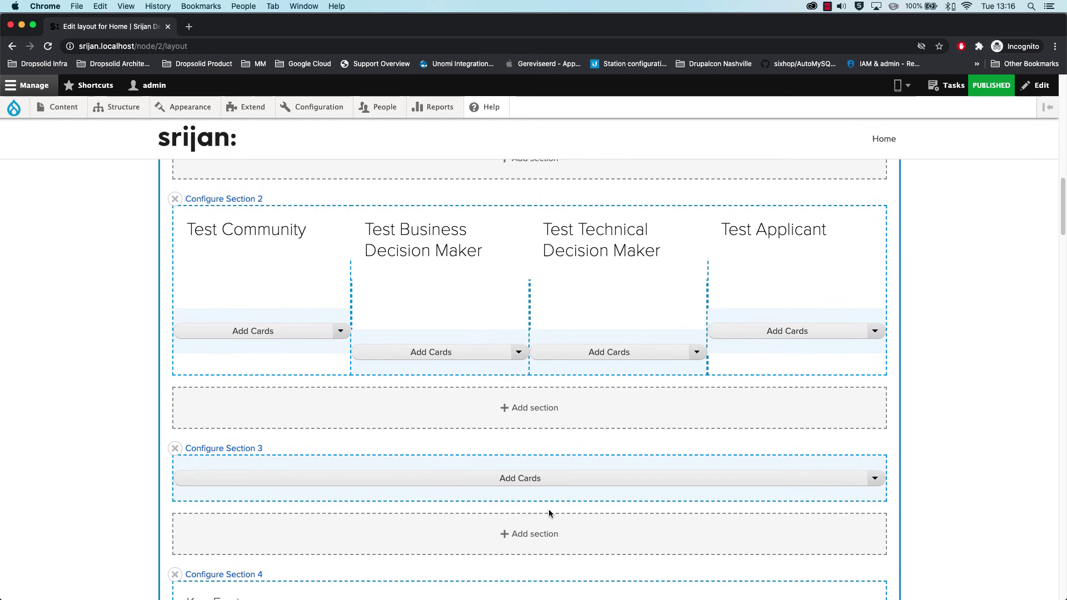
pyautogui.click(875, 479)
pyautogui.scroll(-2, 576, 512)
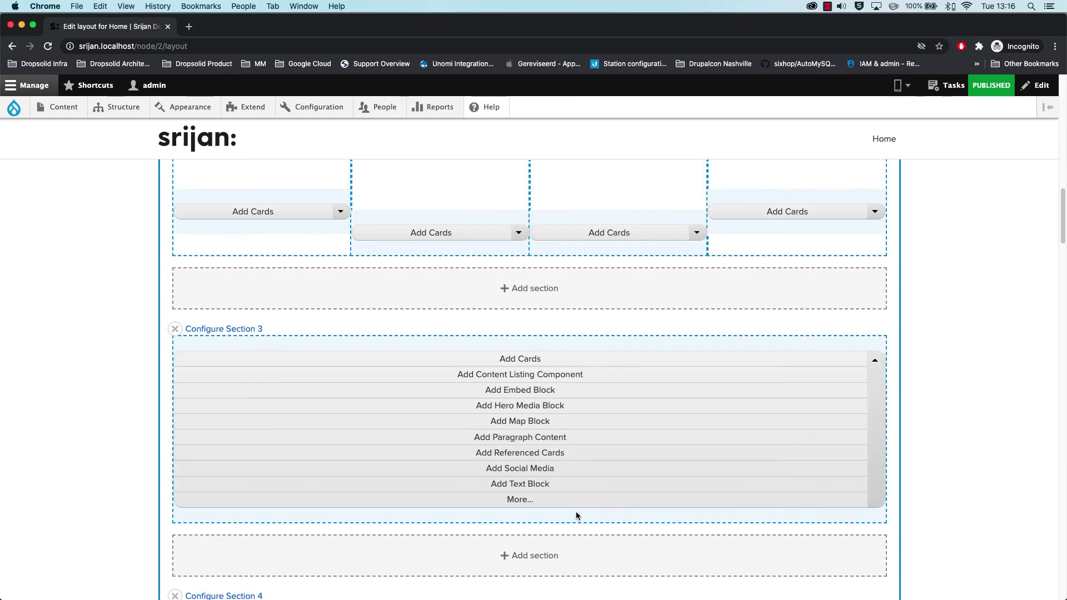
pyautogui.click(495, 484)
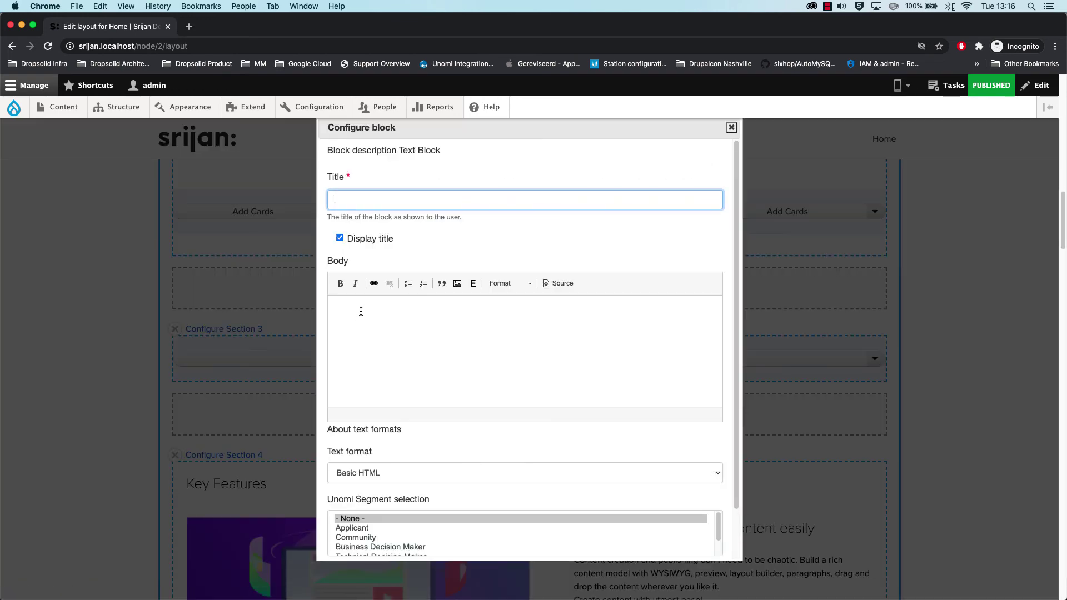
pyautogui.write('Decoupled days Demo!')
pyautogui.click(419, 345)
pyautogui.write('Decoupled days Demo!')
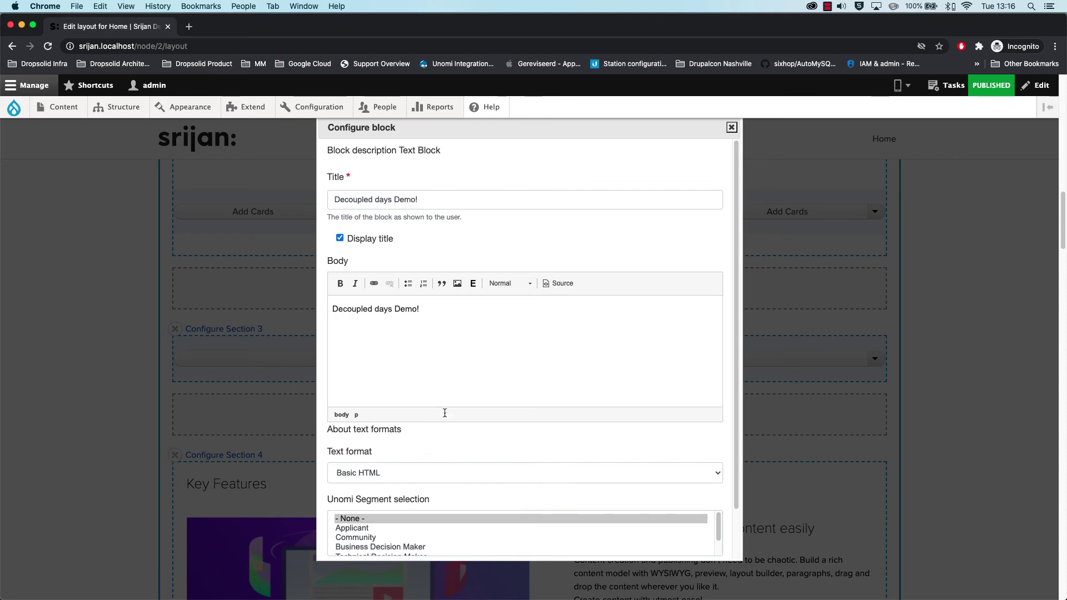
pyautogui.scroll(-2, 389, 445)
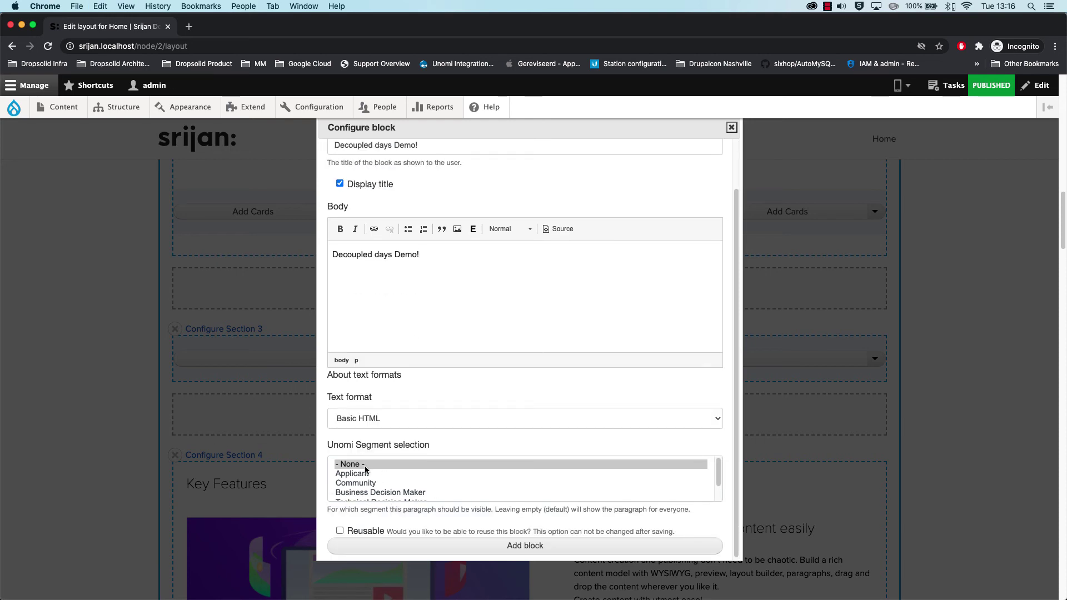
pyautogui.click(477, 546)
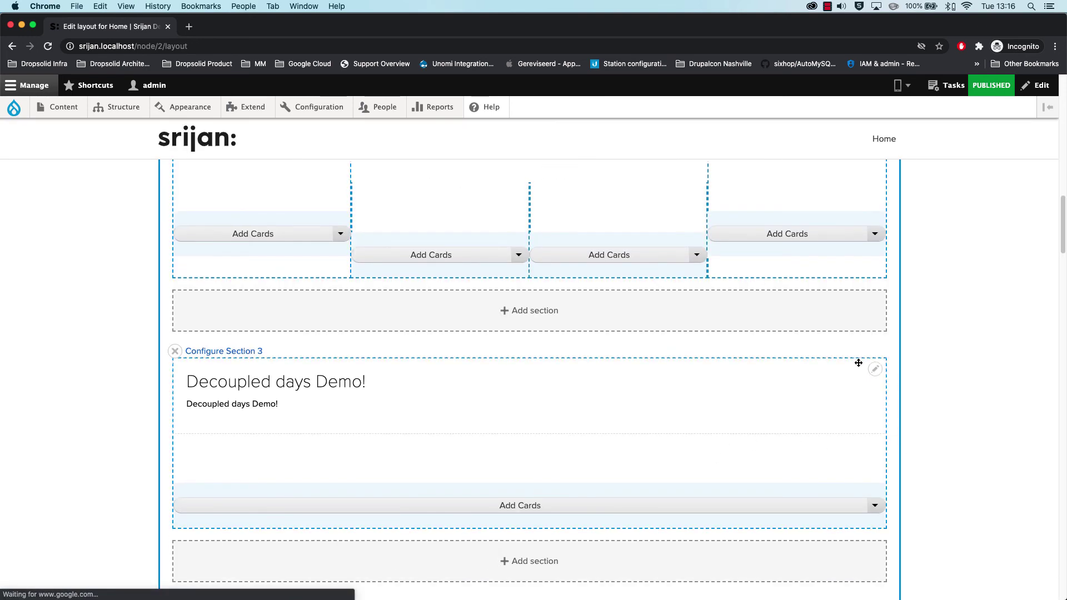
# Step: Add a Unomi Segment Selection visibility condition for 'test segment' to the demo block, then save the layout
pyautogui.click(874, 369)
pyautogui.click(839, 425)
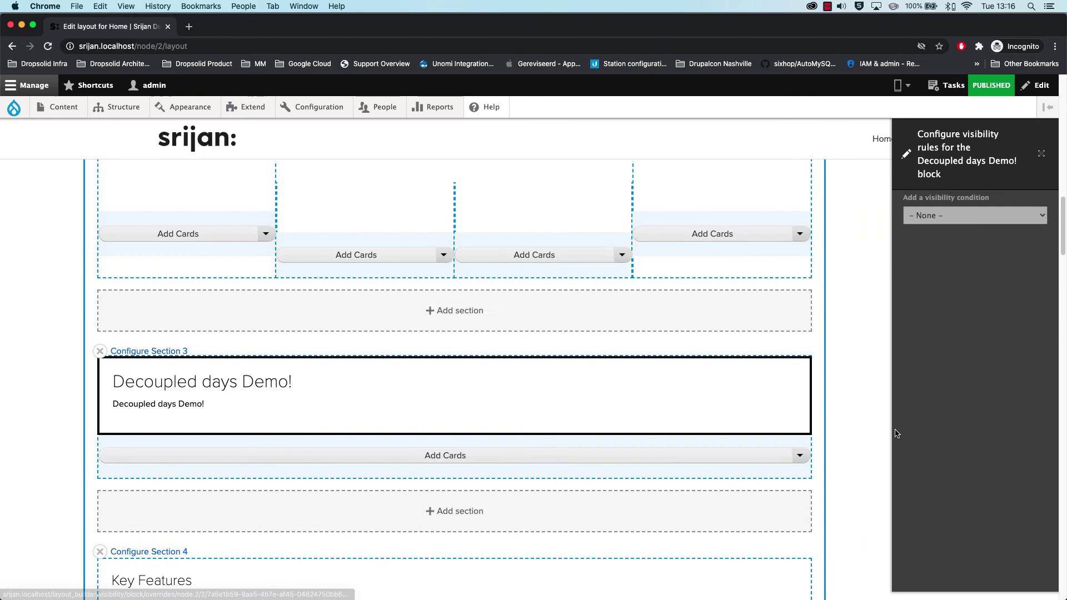
pyautogui.click(934, 216)
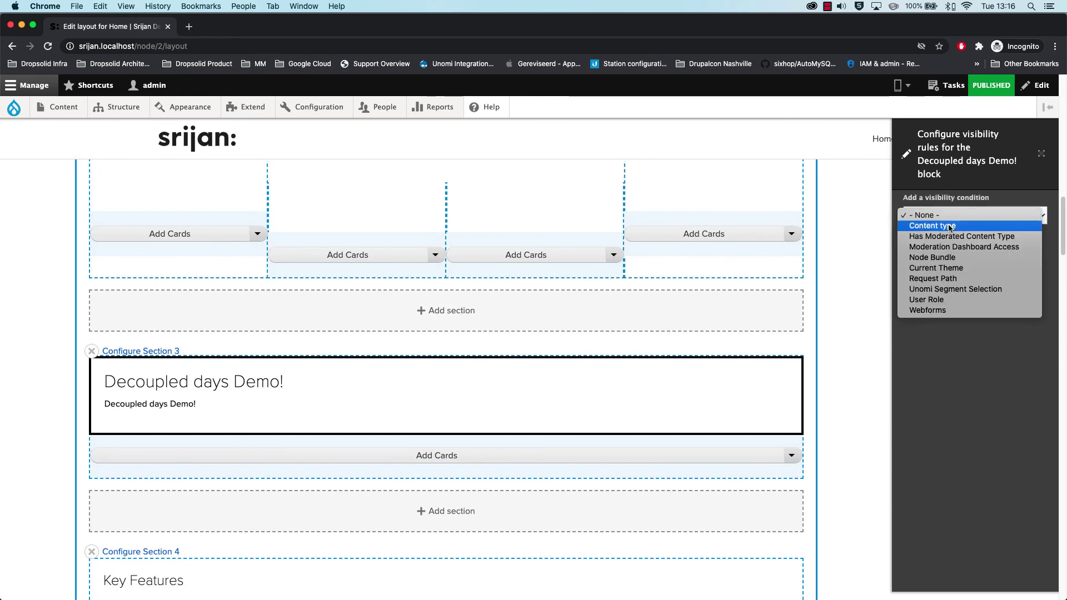
pyautogui.click(964, 290)
pyautogui.click(953, 234)
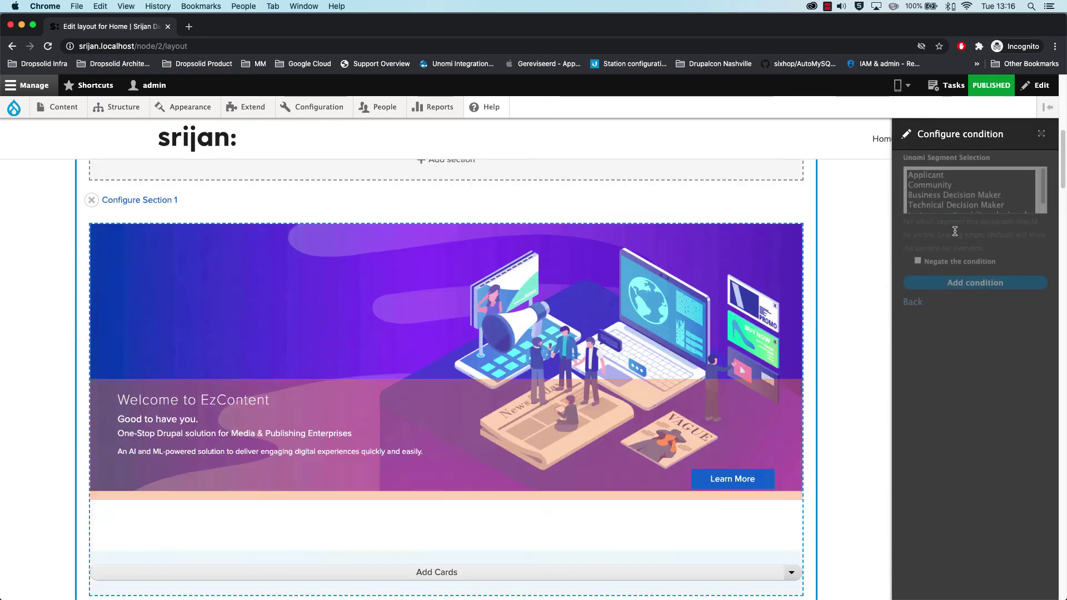
pyautogui.scroll(-1, 970, 192)
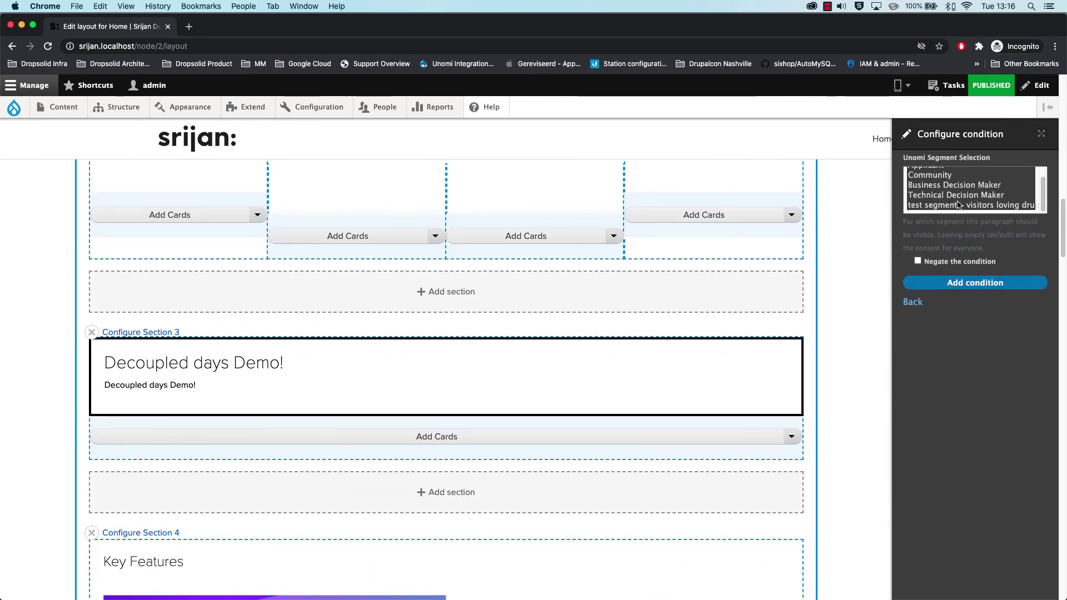
pyautogui.click(945, 205)
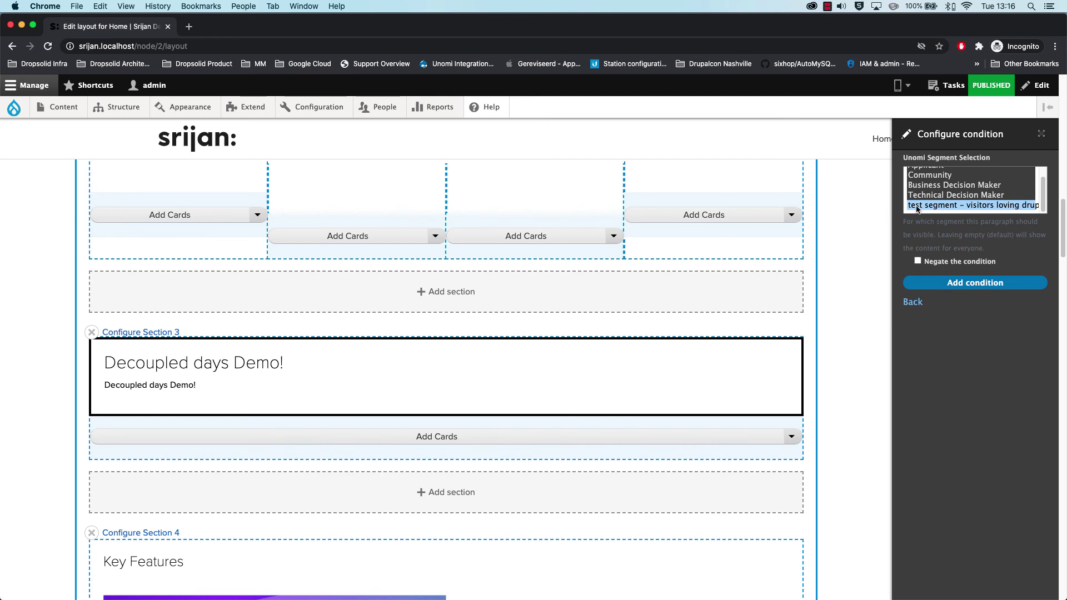
pyautogui.click(957, 285)
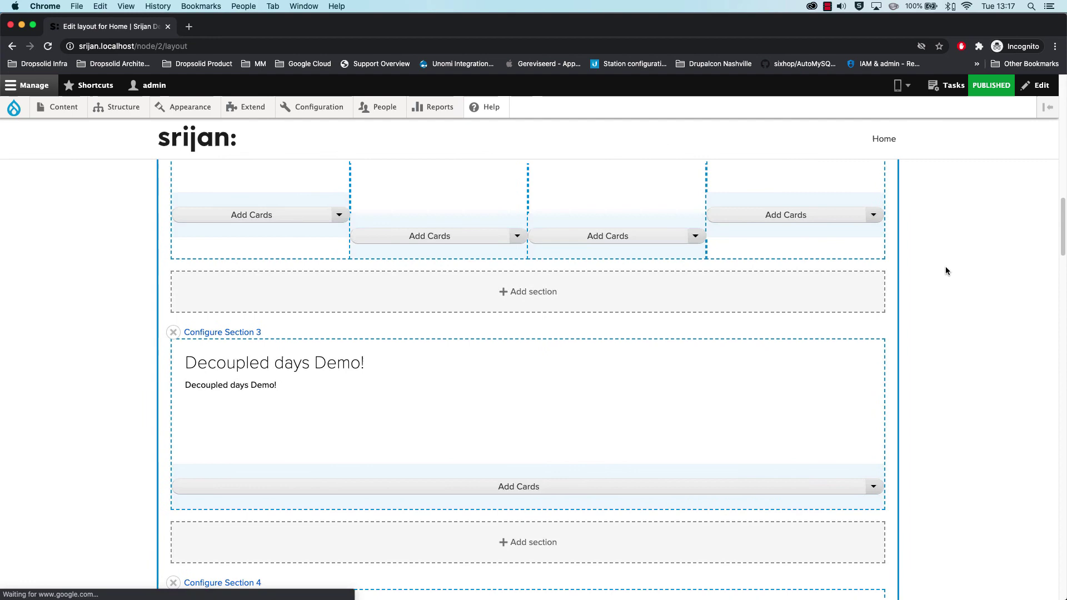
pyautogui.scroll(20, 167, 303)
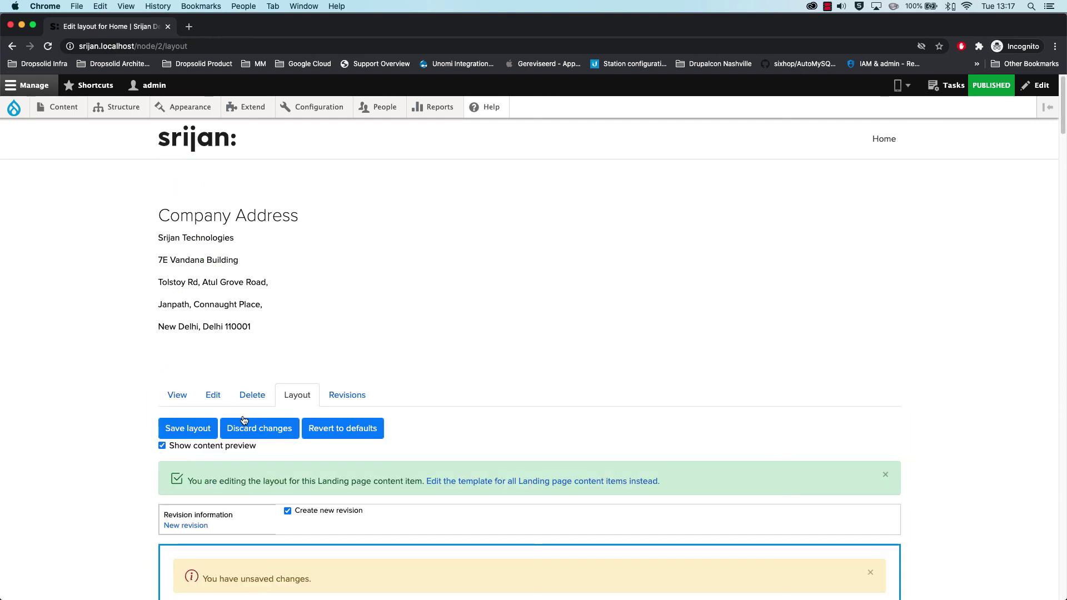
pyautogui.click(188, 428)
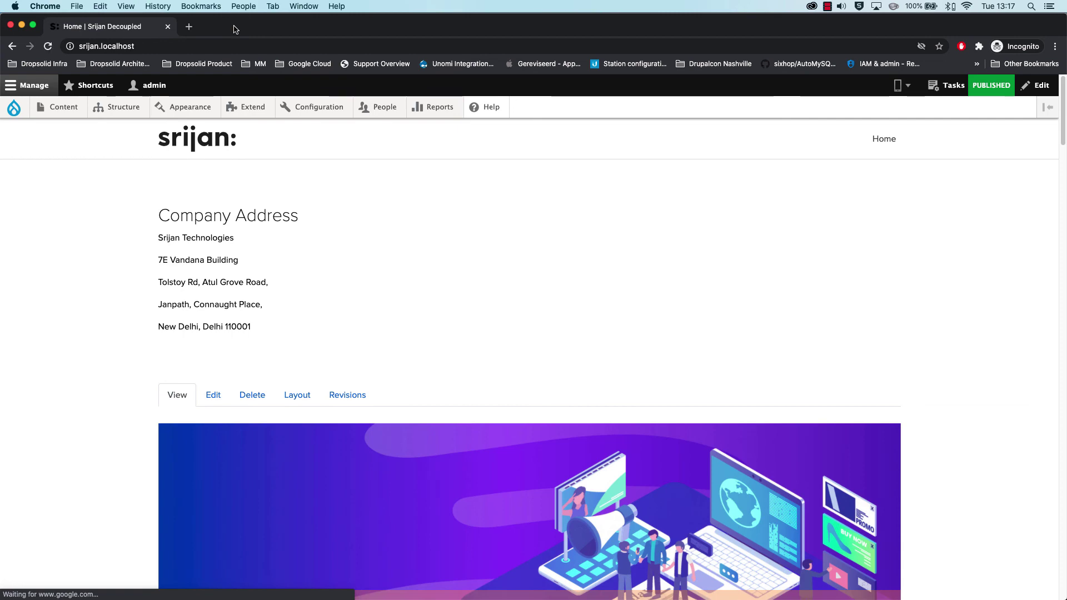
# Step: Reload localhost:3000 and preview it as 'test segment - visitors loving drupal' via the CDP selector
pyautogui.press('super+m')
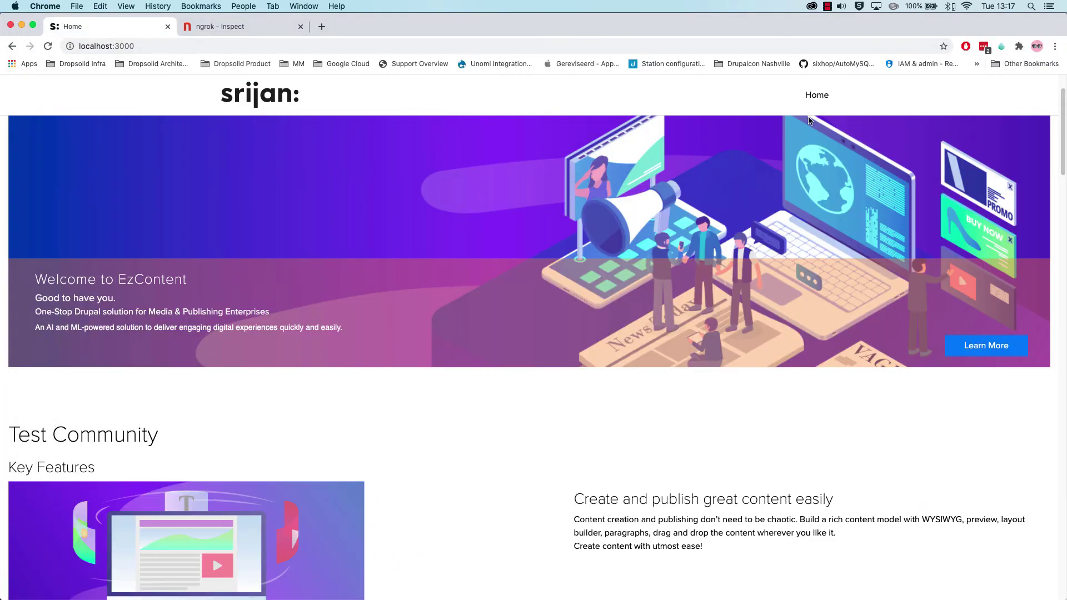
pyautogui.press('super+r')
pyautogui.click(1001, 46)
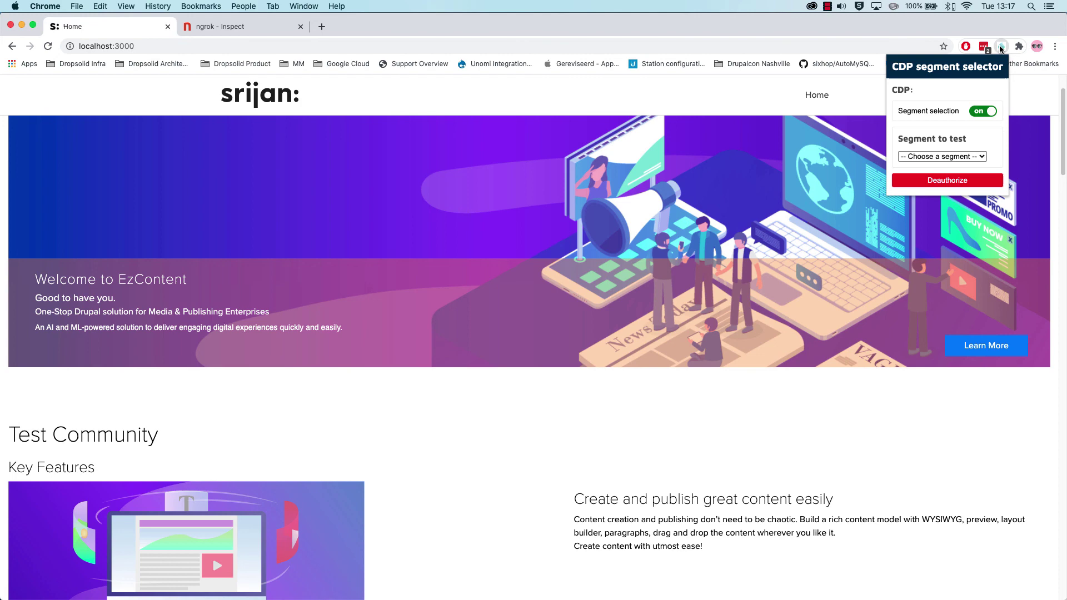
pyautogui.click(927, 156)
pyautogui.click(935, 176)
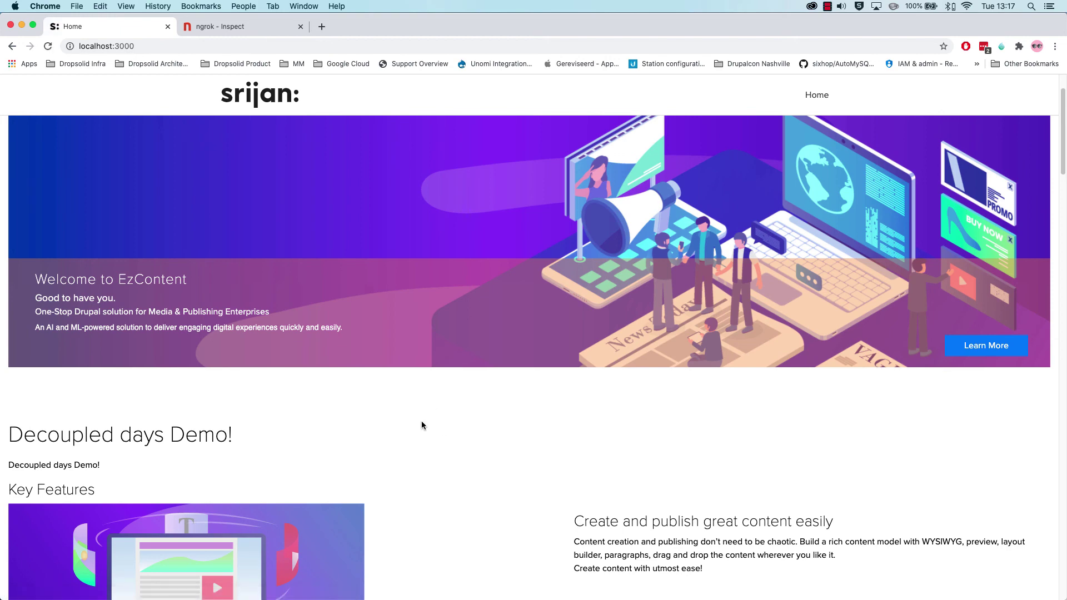
pyautogui.scroll(-1, 558, 448)
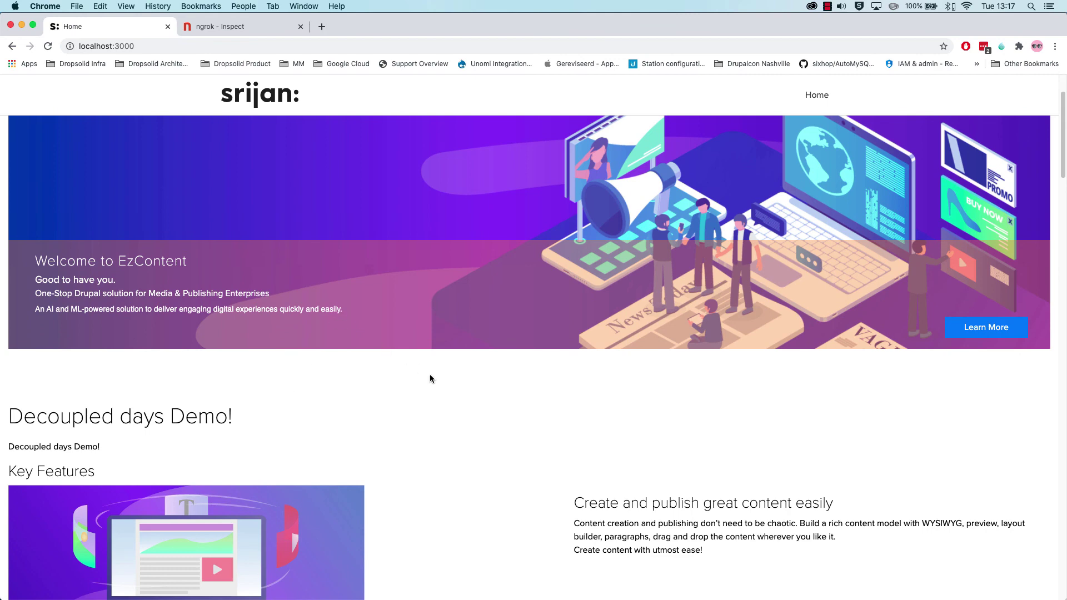
pyautogui.scroll(1, 429, 376)
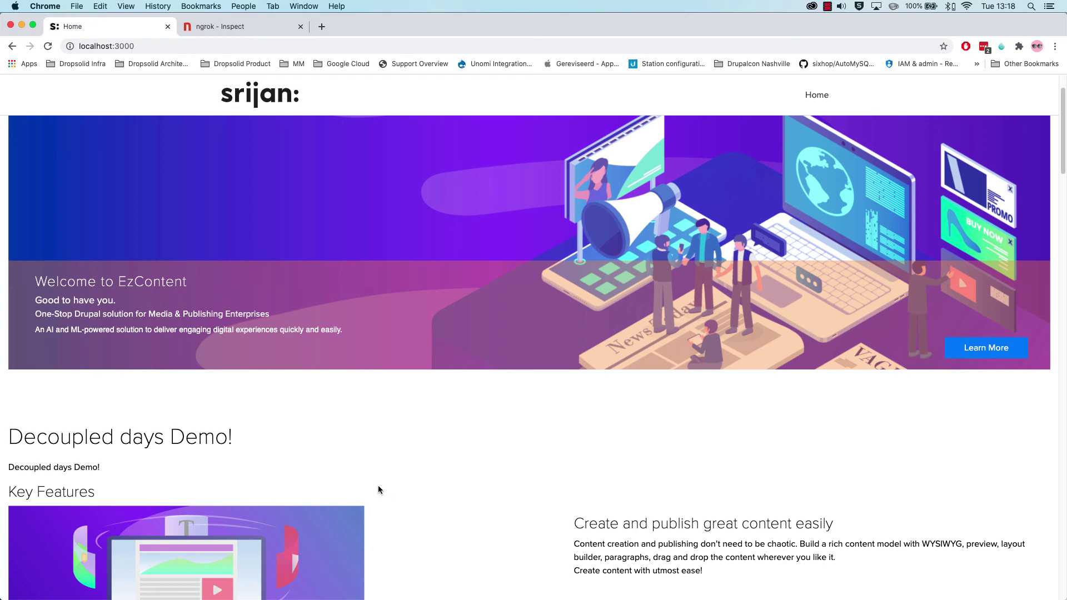
pyautogui.scroll(-1, 378, 486)
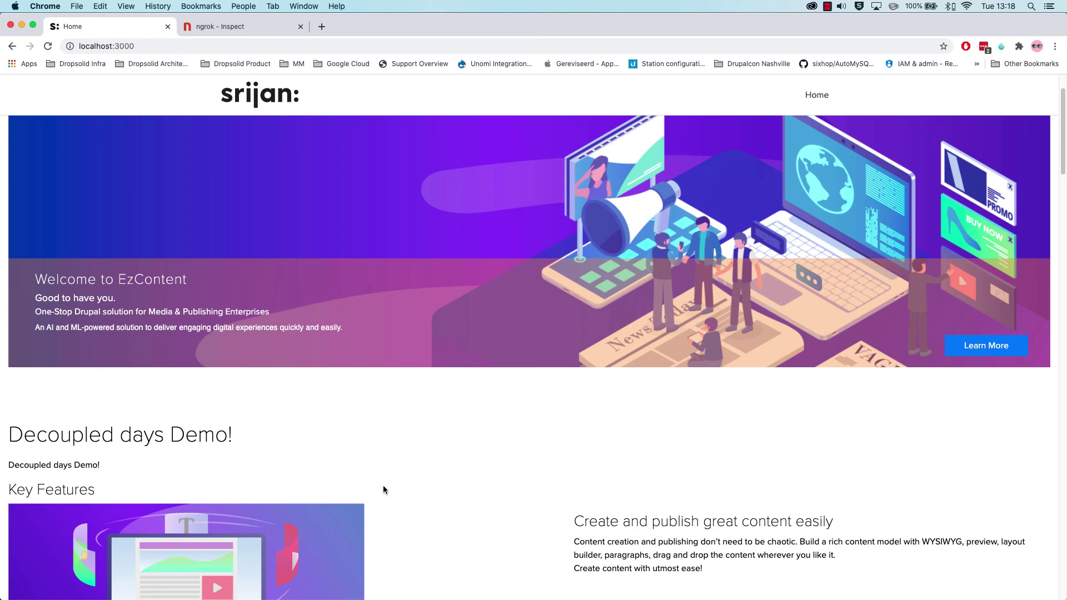